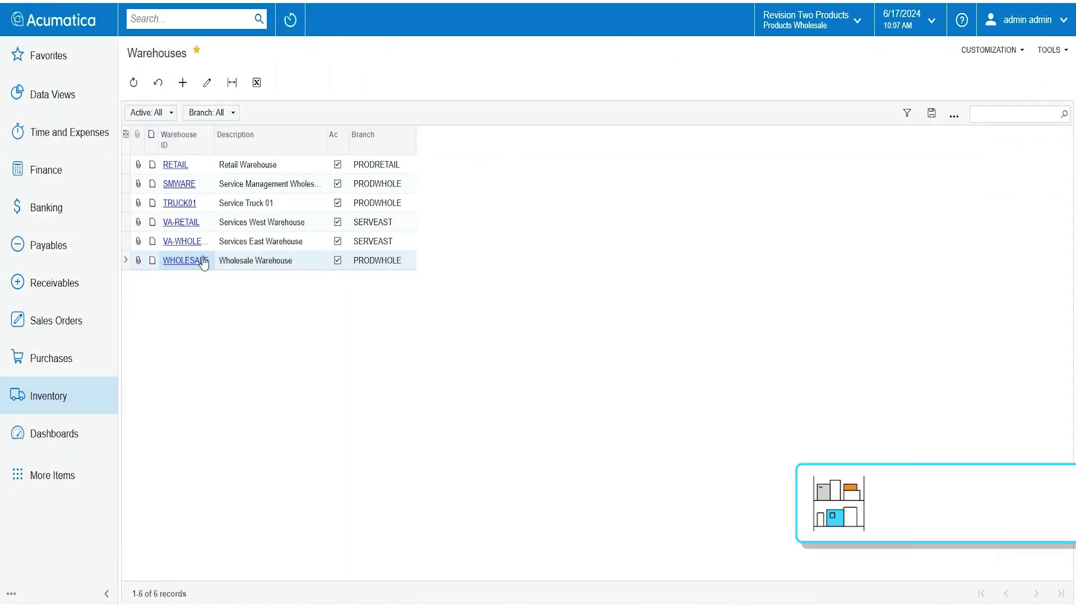
Open the WHOLESALE warehouse and review its receiving location choices, carts and totes.
click(186, 259)
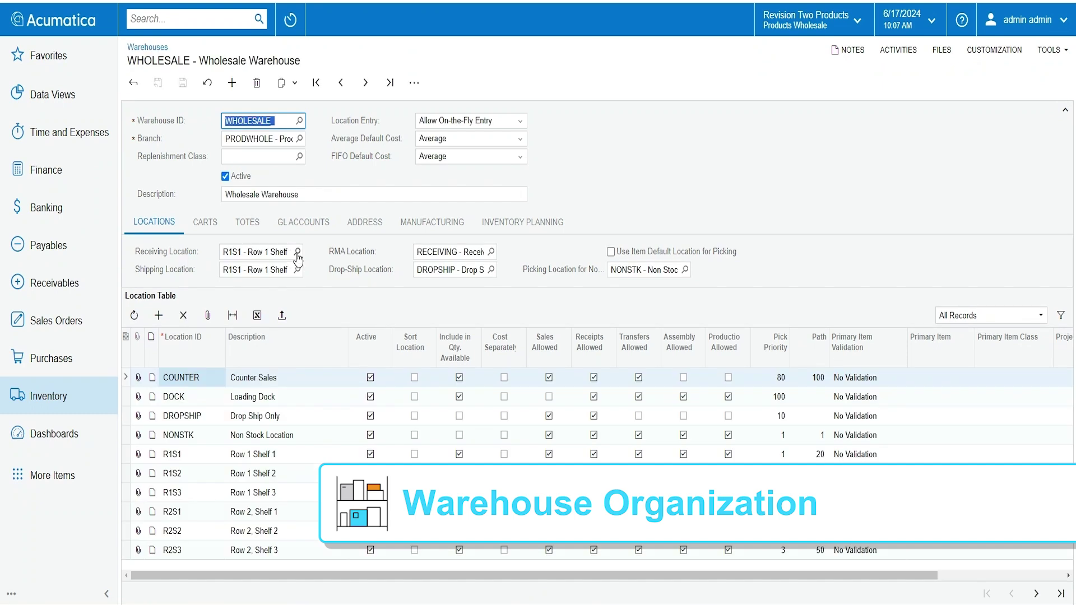
click(298, 252)
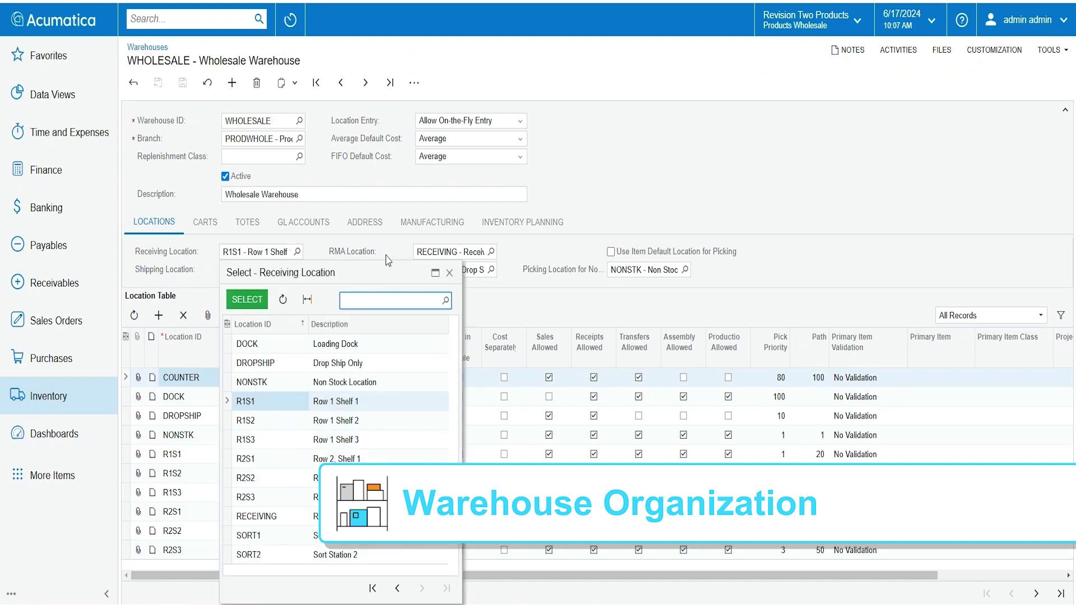
click(449, 273)
click(220, 224)
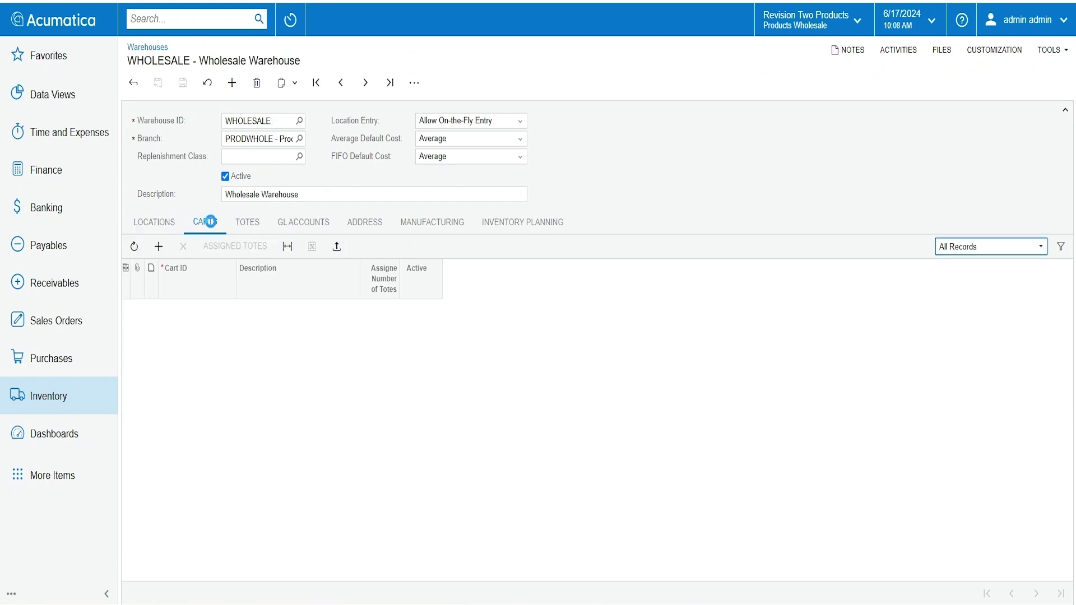
click(254, 225)
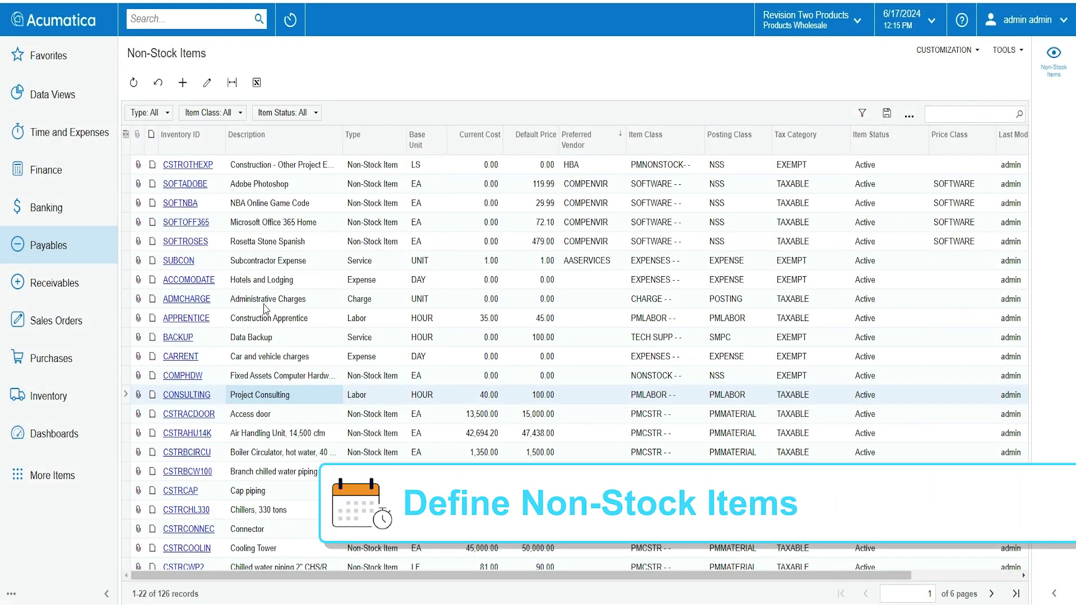
Open the CONSULTING non-stock item and review its price, cost and vendor details.
click(183, 396)
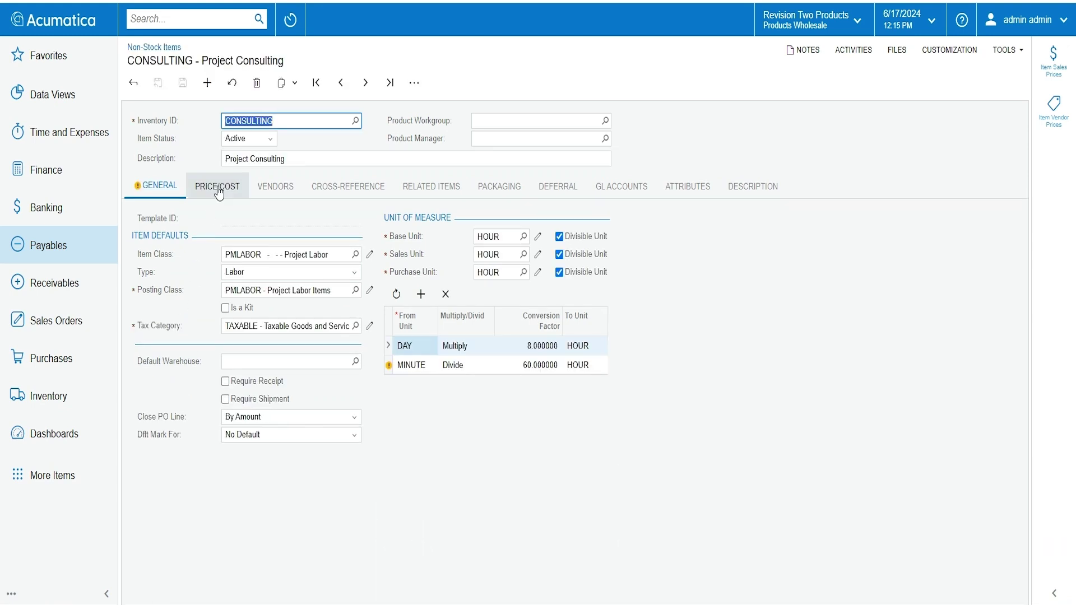
click(218, 189)
click(271, 188)
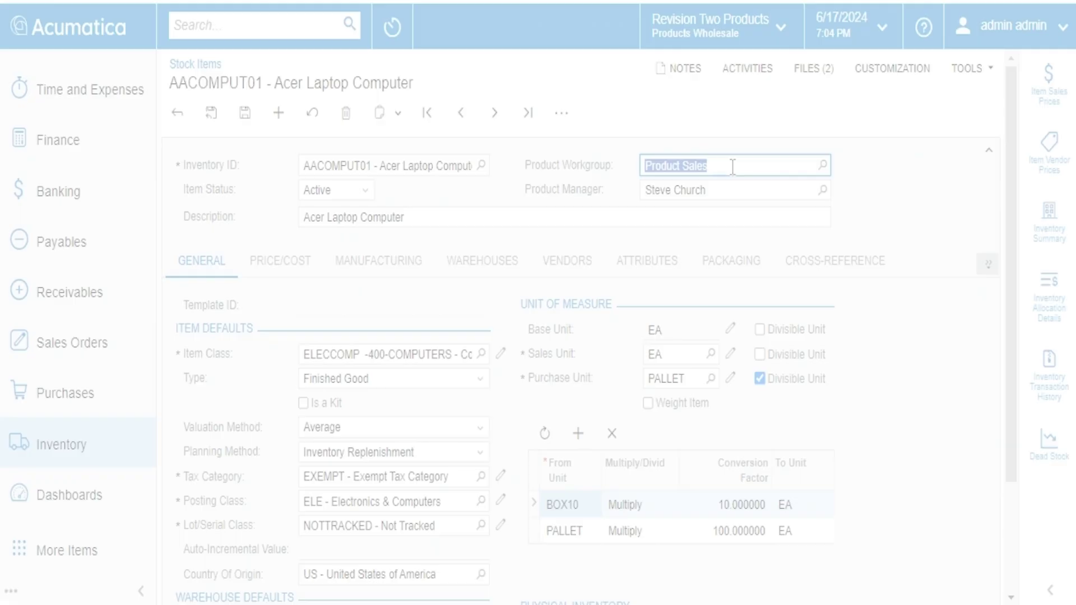
Review the product manager, units of measure and country of origin of the AACOMPUT01 Acer Laptop Computer.
click(723, 188)
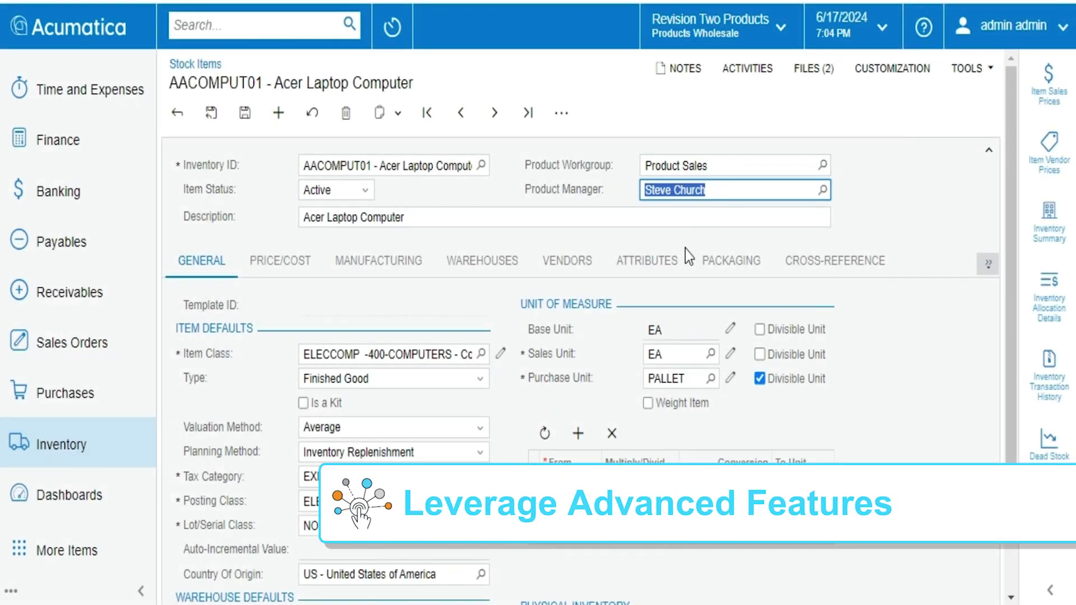
scroll(599, 364, down, 3)
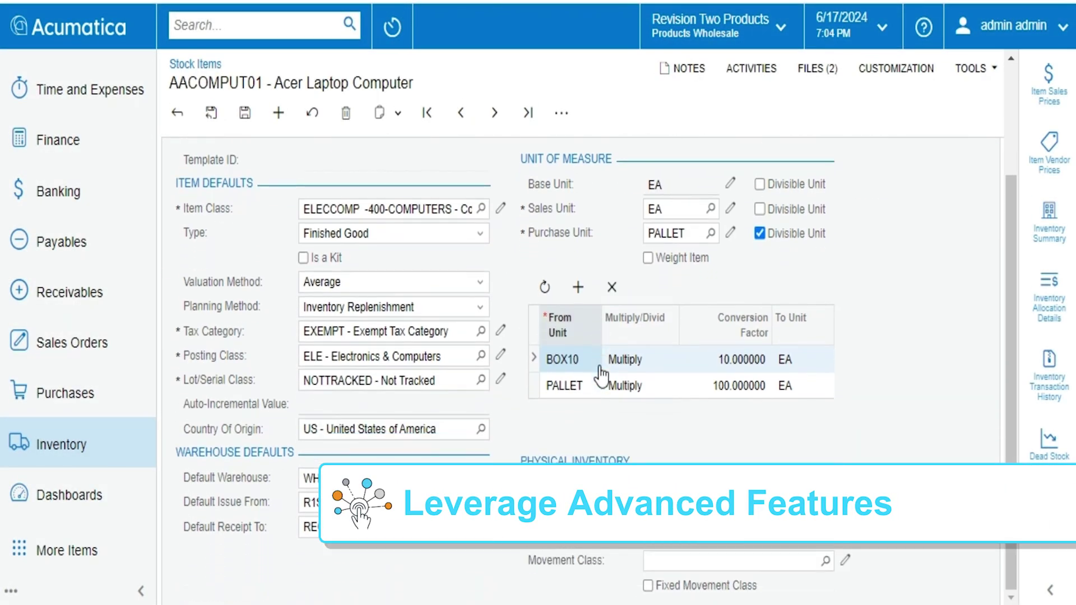
click(458, 433)
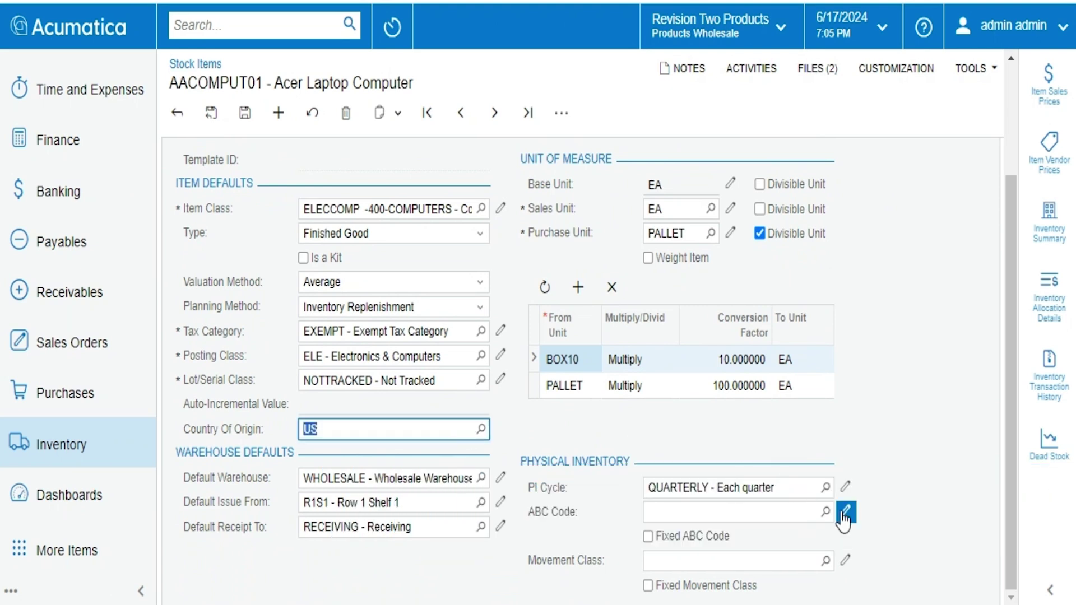
Assign ABC code A (Items with rapid sales) to the Acer laptop and open its movement class choices.
click(826, 512)
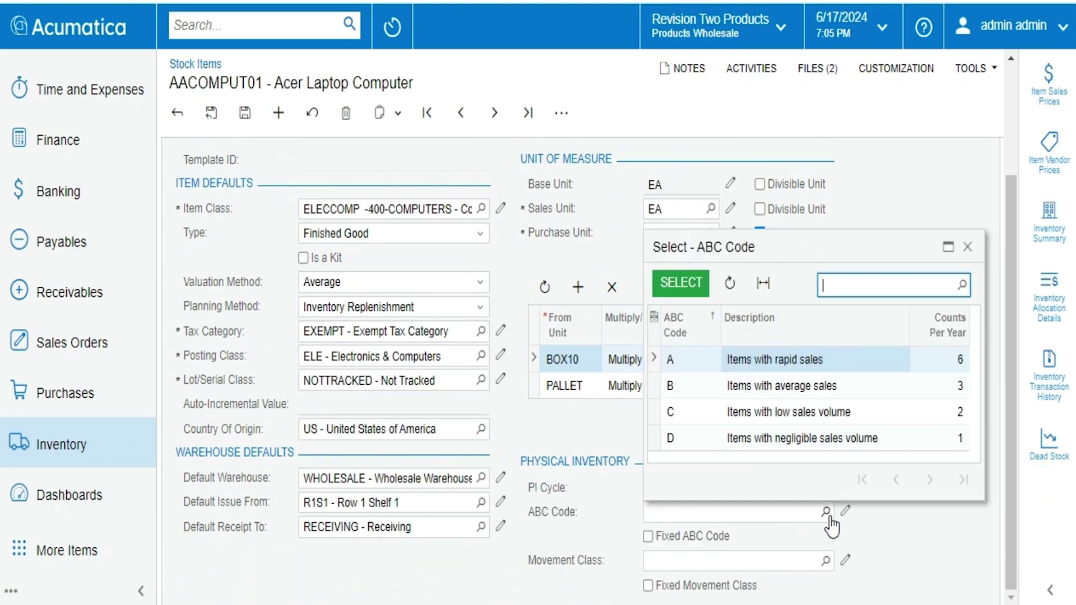
double_click(811, 364)
click(826, 561)
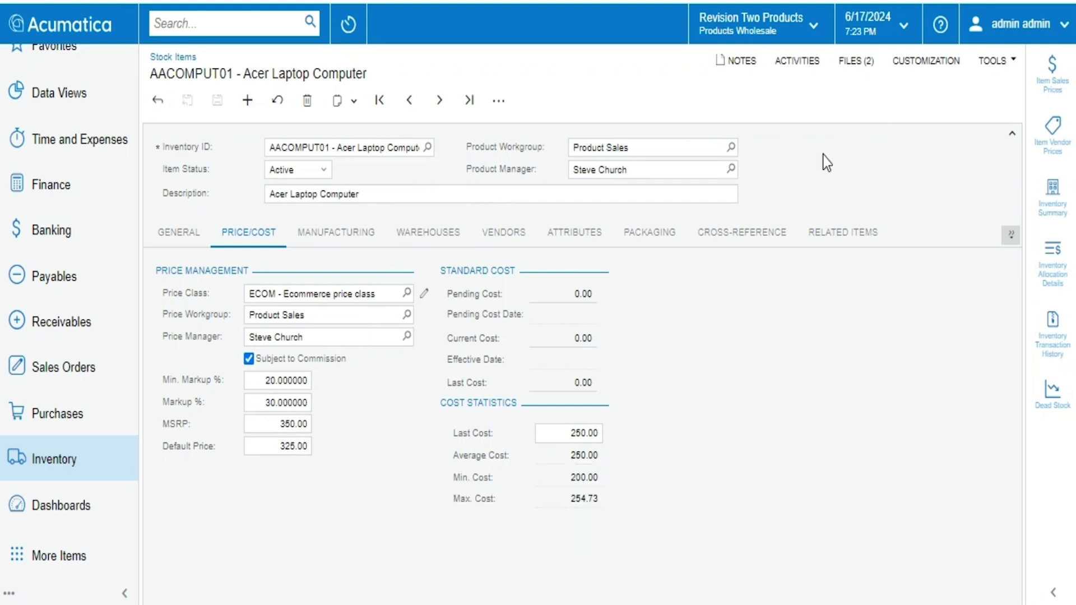
Review the Acer laptop's sales prices and the financial and payment settings of its vendor McCovern Computers.
click(1053, 75)
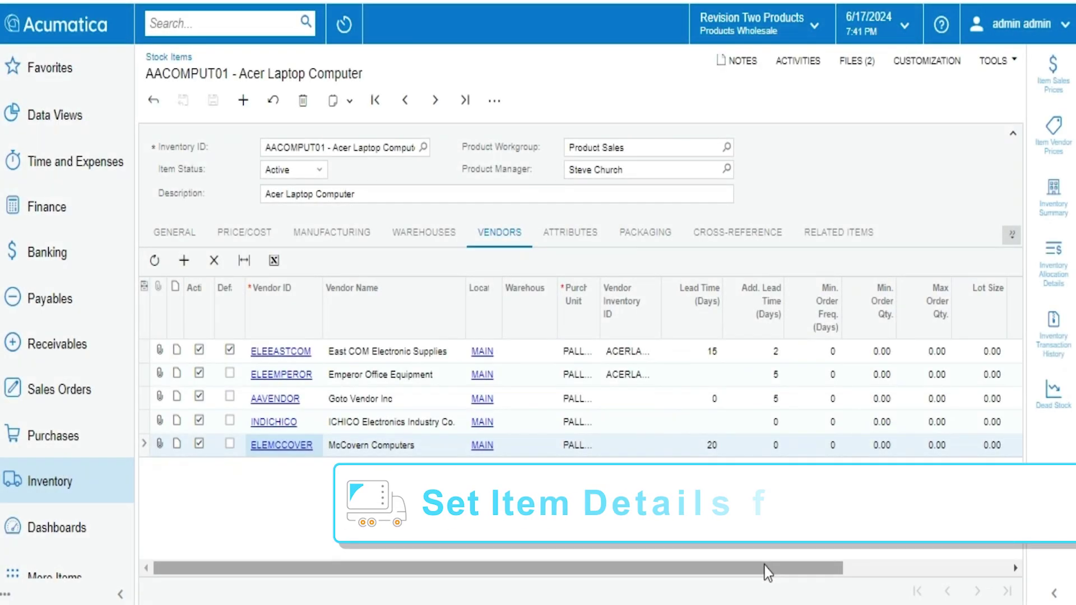
mouse_move(766, 566)
mouse_down()
mouse_move(954, 566)
mouse_move(783, 567)
mouse_up()
click(273, 447)
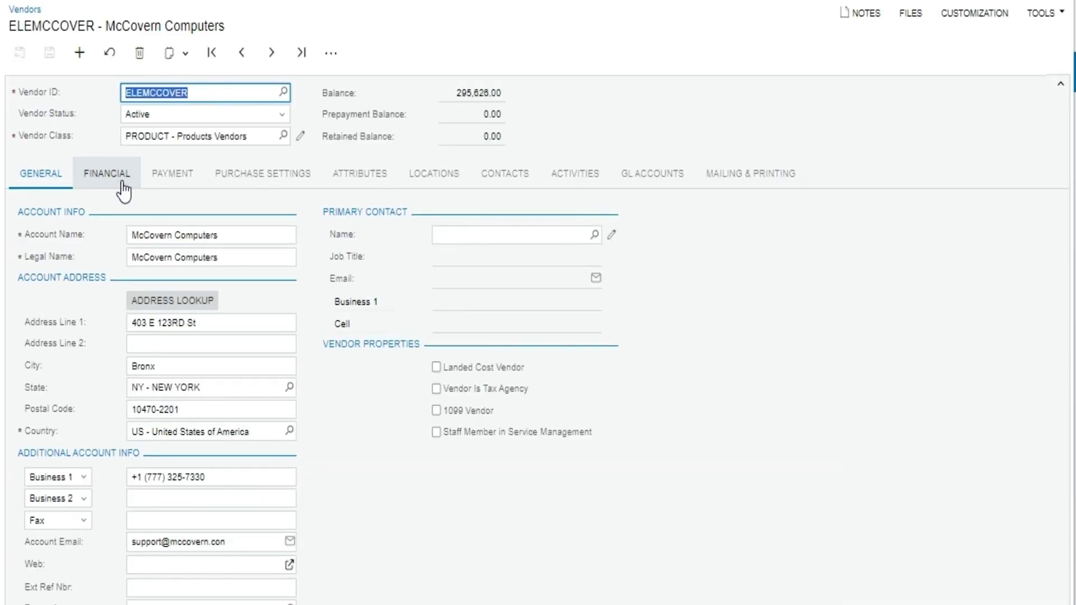
click(124, 182)
click(173, 178)
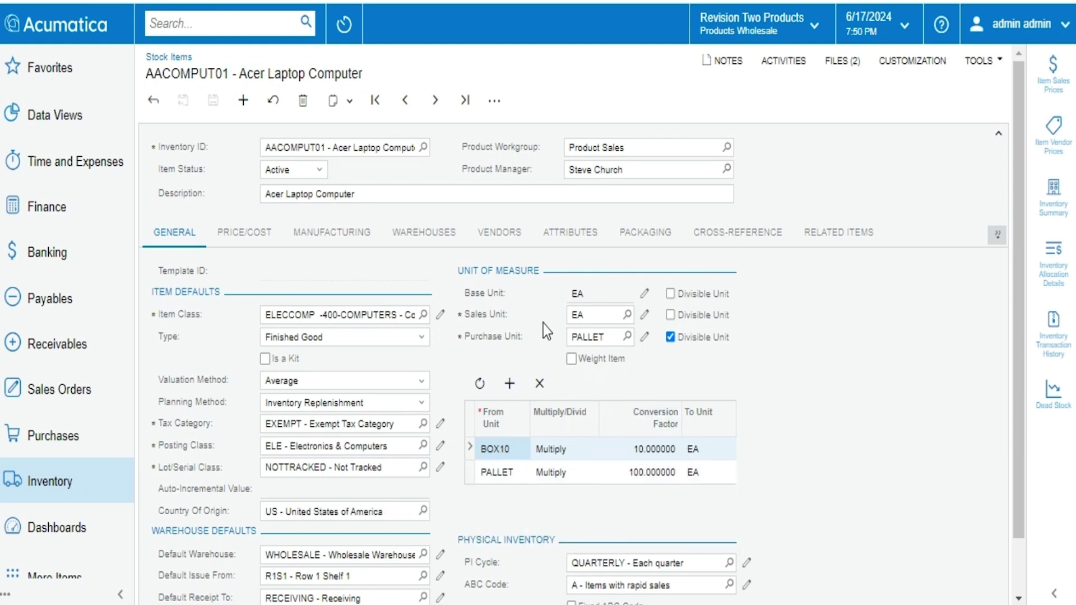
Review the Acer laptop's packaging and related items, and the service management settings of the AMCTOBIKE Configurable Bike Assembly.
click(640, 240)
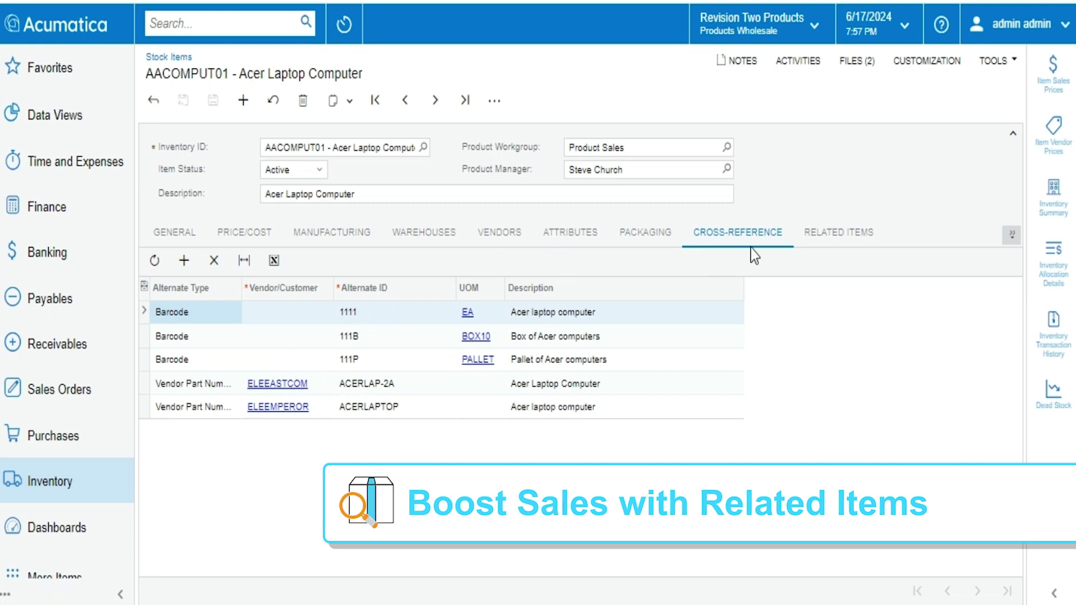
click(834, 238)
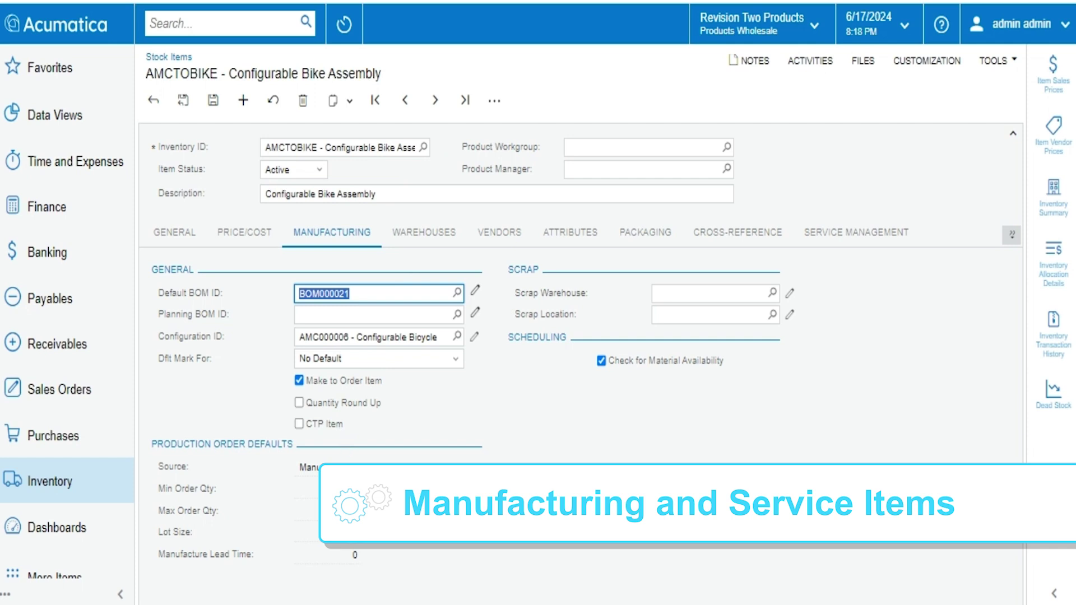
click(828, 233)
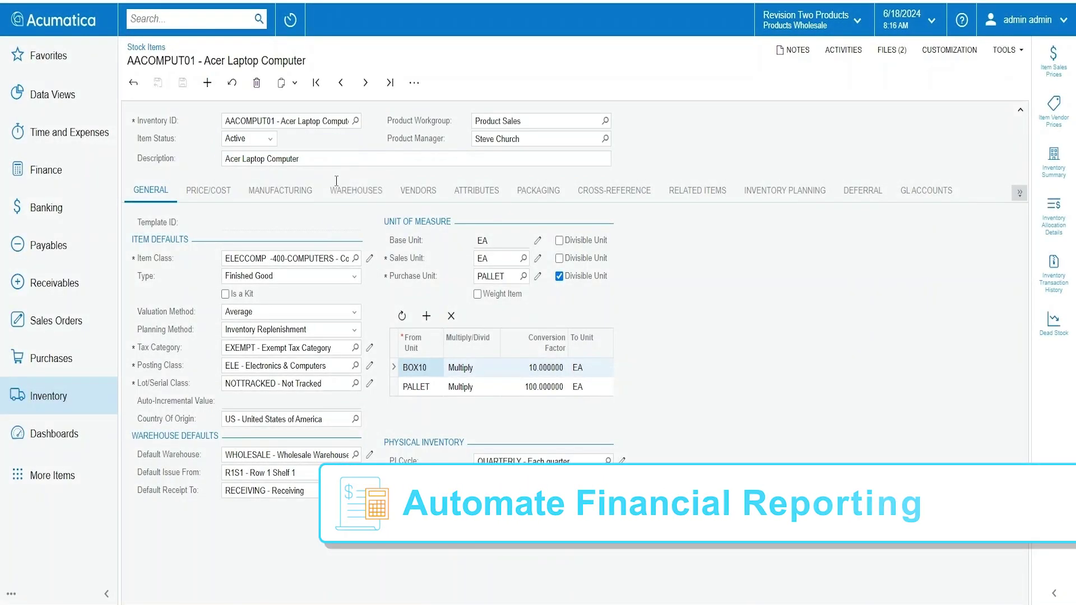
Inspect the GL accounts of the Acer laptop's ELE posting class and close the class record.
click(369, 366)
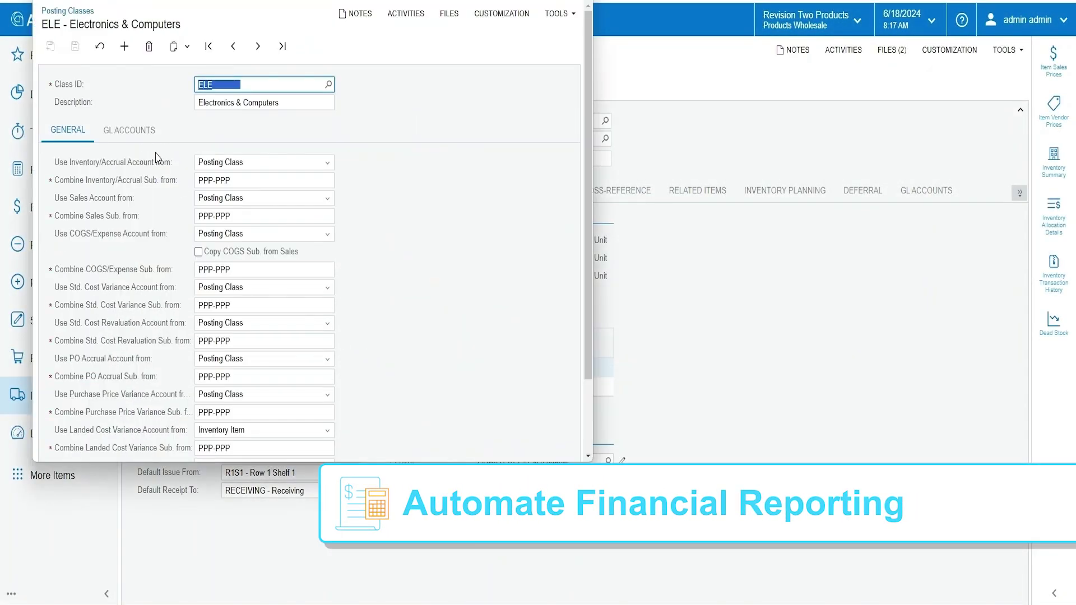
click(146, 132)
key(Escape)
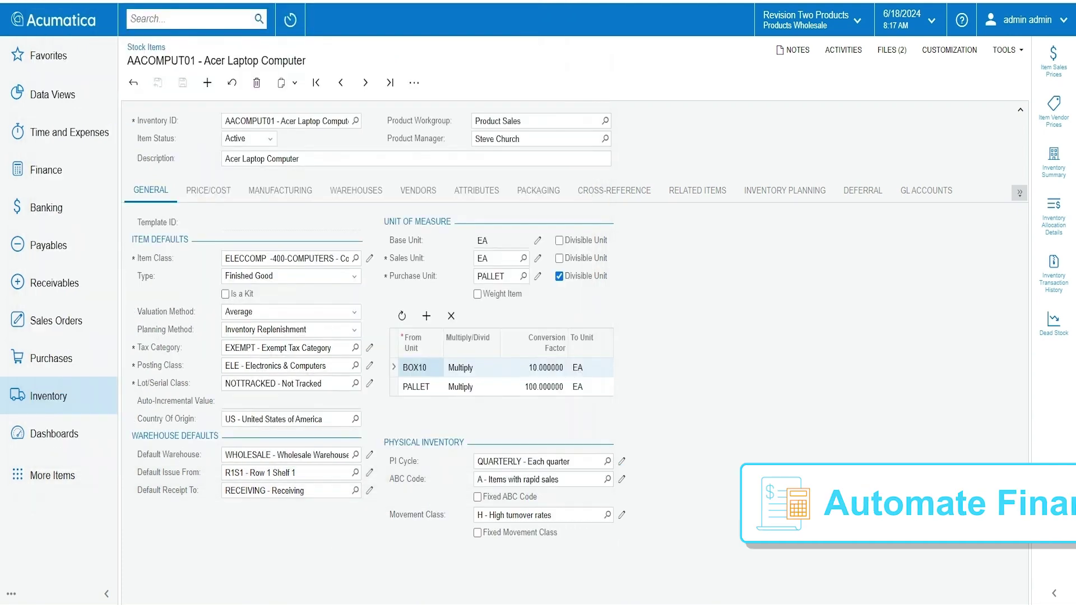
Review the GL accounts assigned to the Acer laptop itself and view its valuation method options.
click(926, 191)
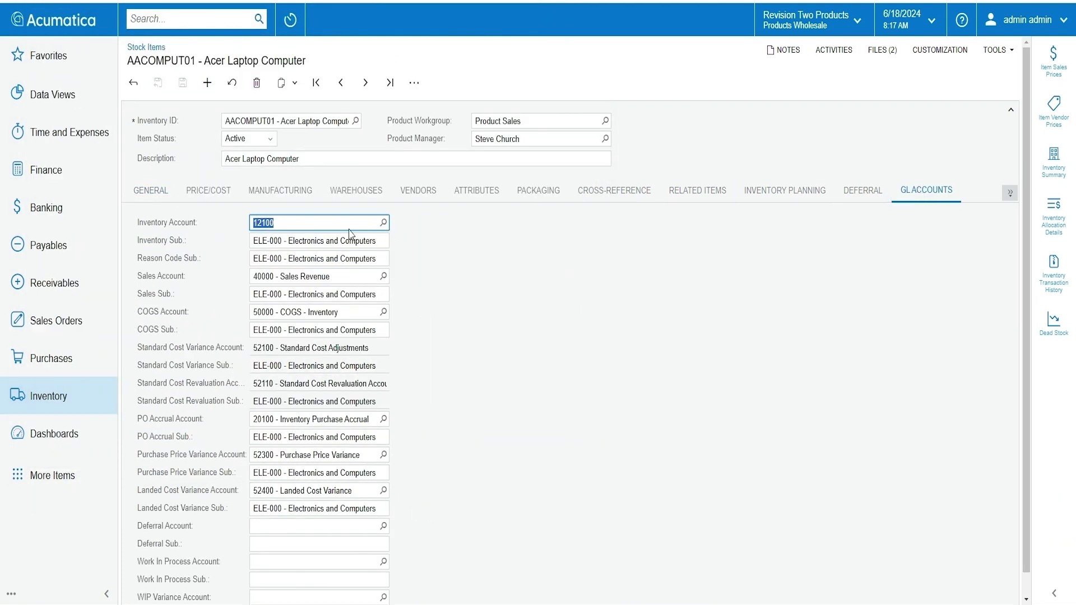
click(150, 191)
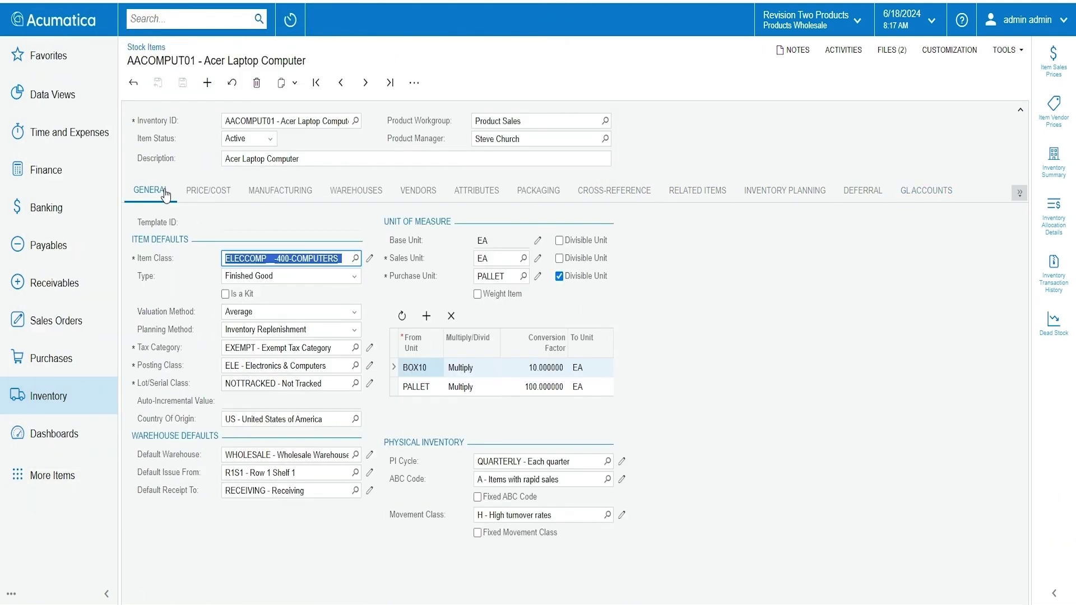
click(355, 314)
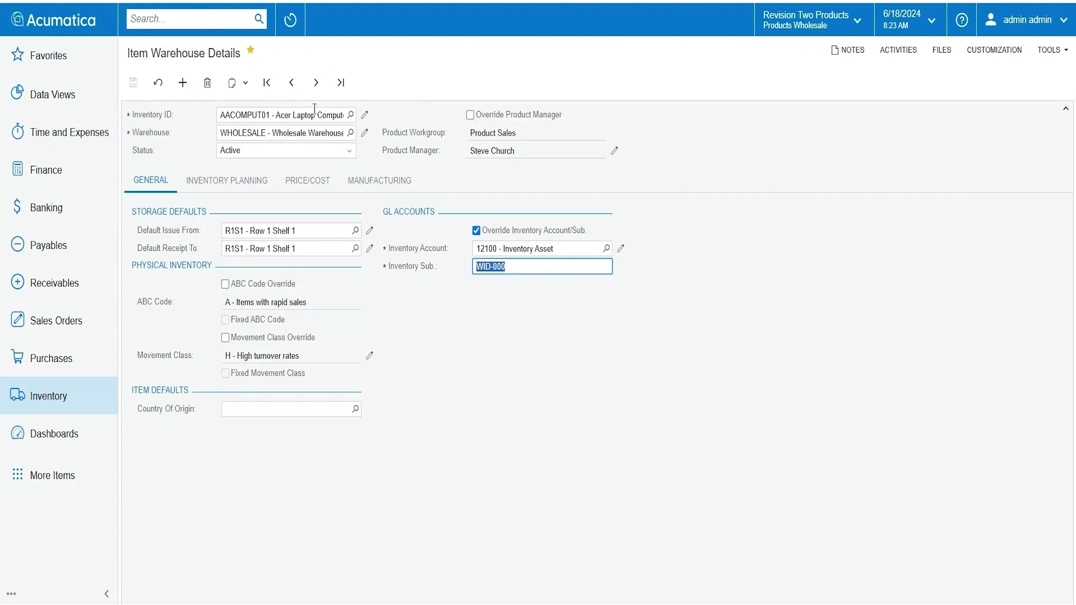
Check the Acer laptop's inventory account override for the WHOLESALE warehouse and view the item's description.
click(307, 114)
click(301, 137)
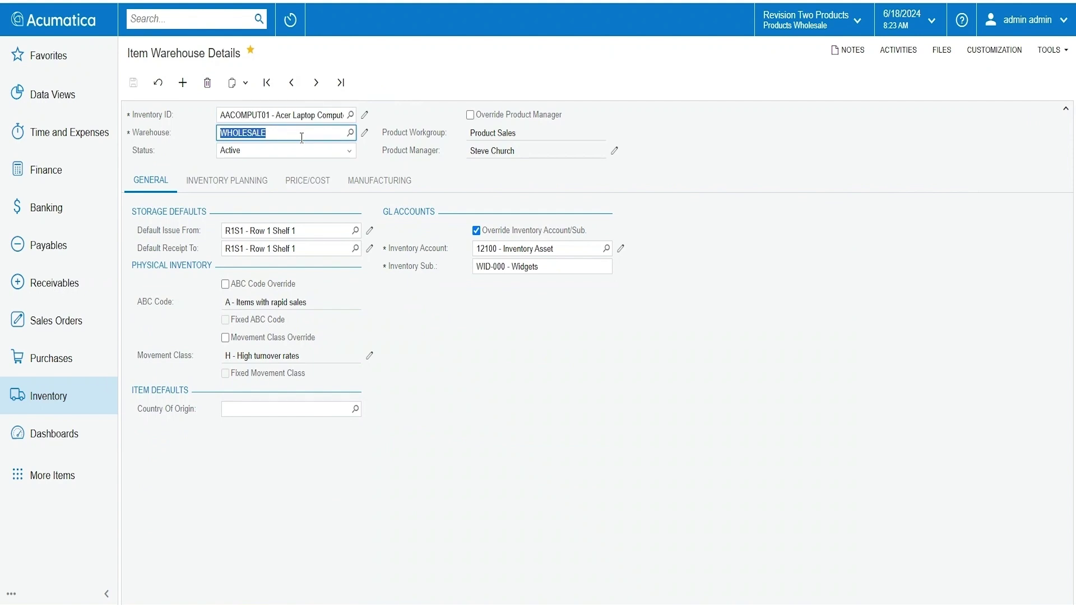
click(508, 250)
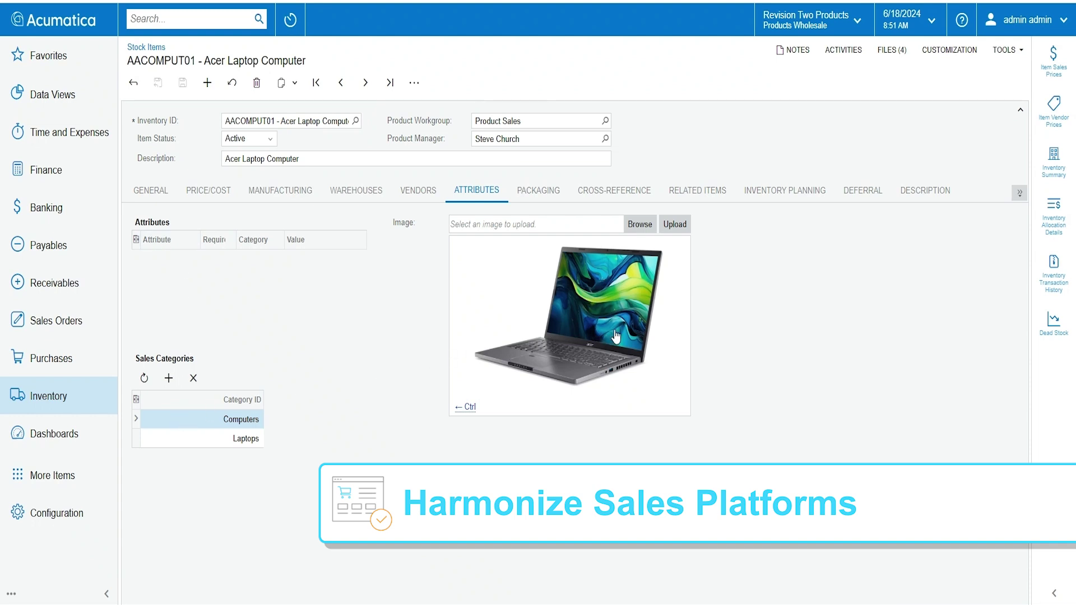
click(933, 194)
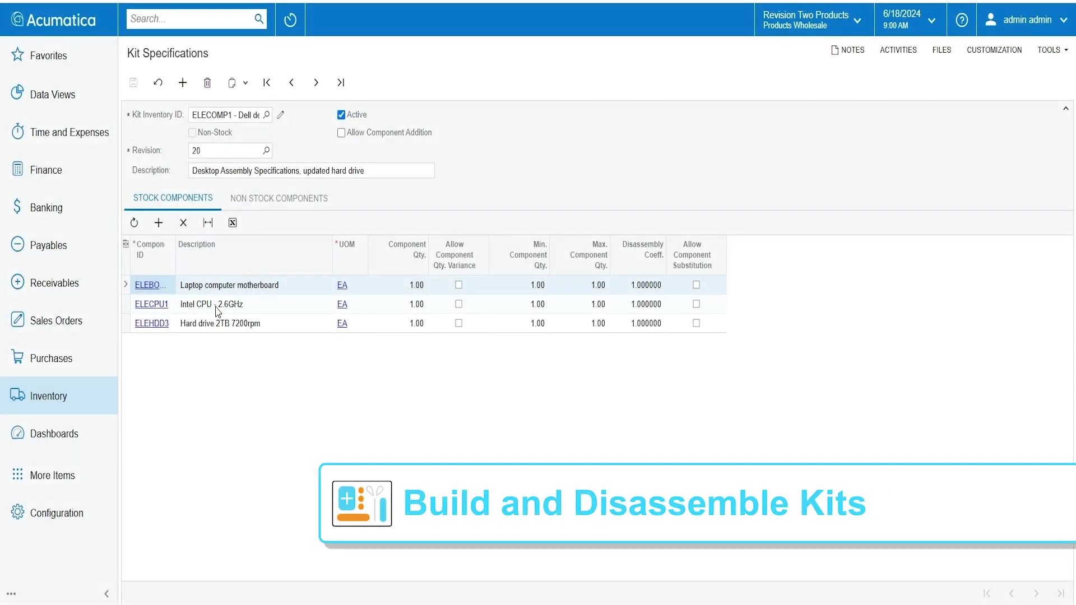
Review the non-stock components of the ELECOMP1 kit and the computer disassembly record.
click(279, 199)
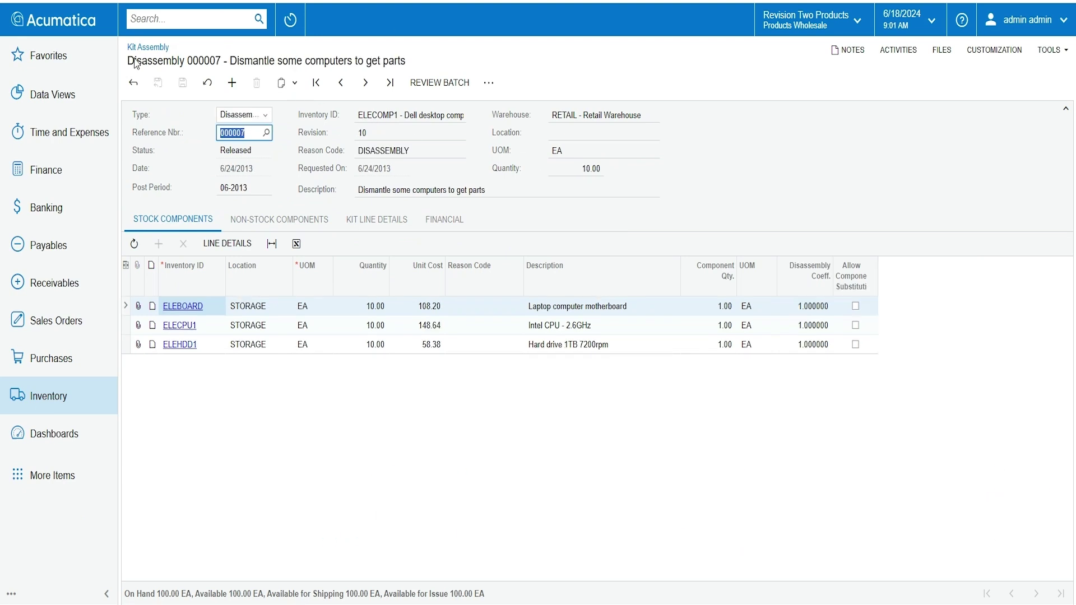
drag(128, 61, 221, 67)
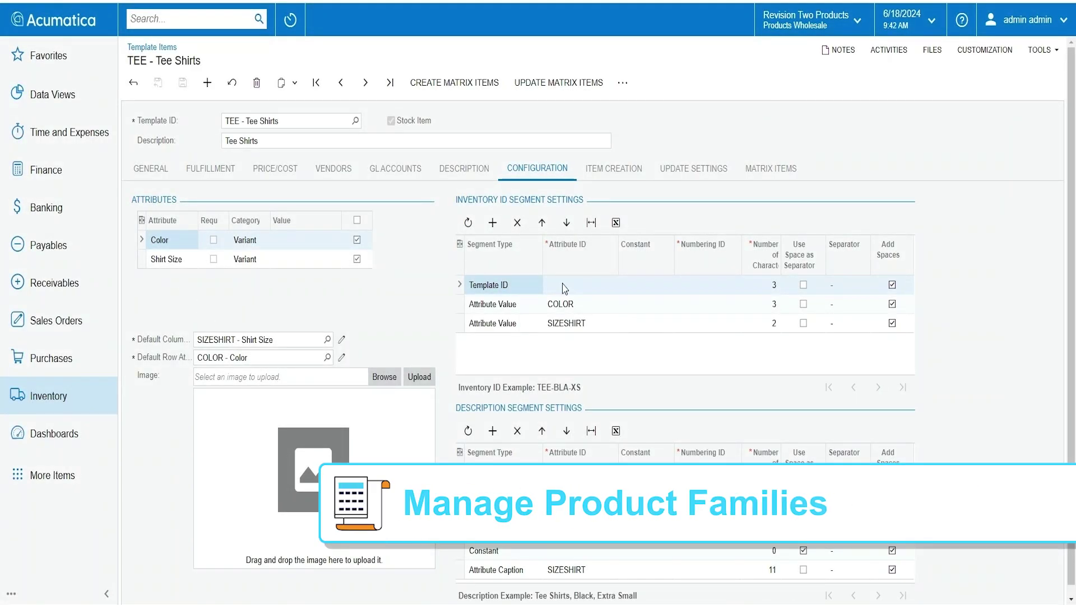
Preview the pink matrix items for the TEE template in four sizes and view the template's matrix items.
click(614, 168)
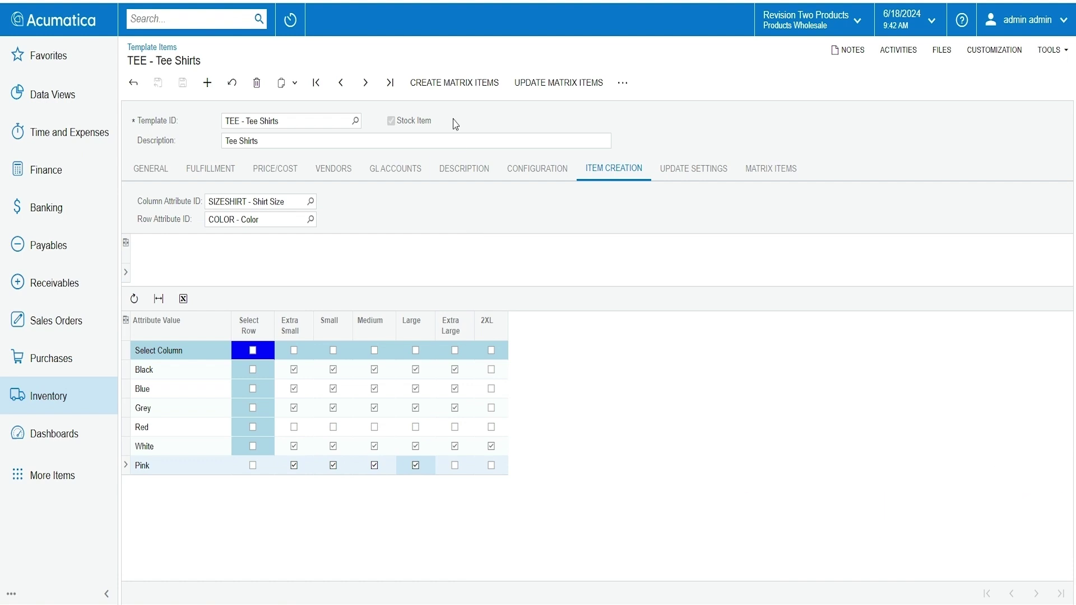
click(454, 82)
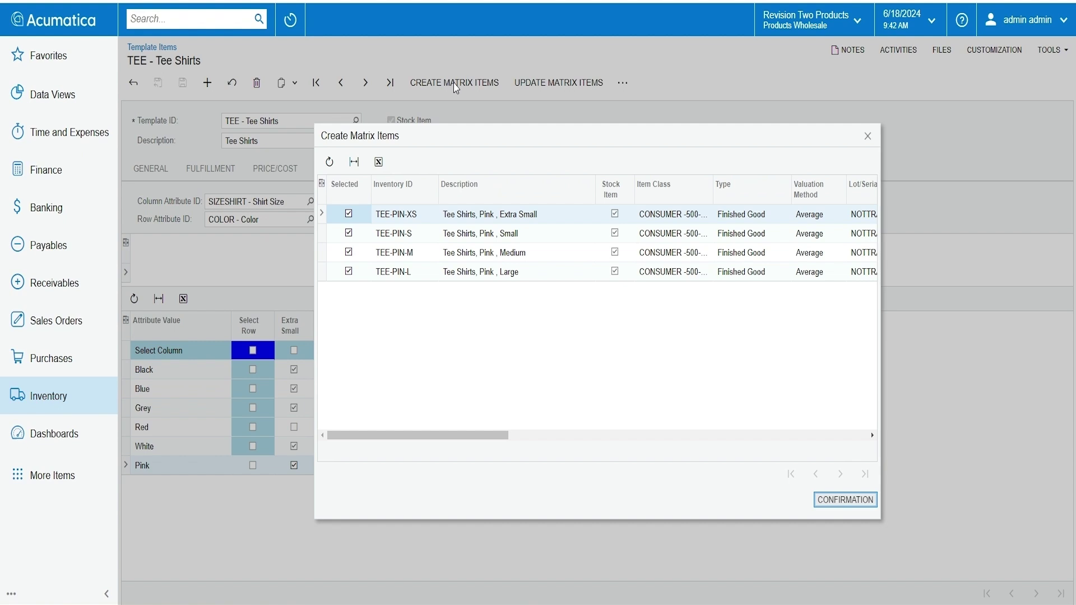
click(867, 136)
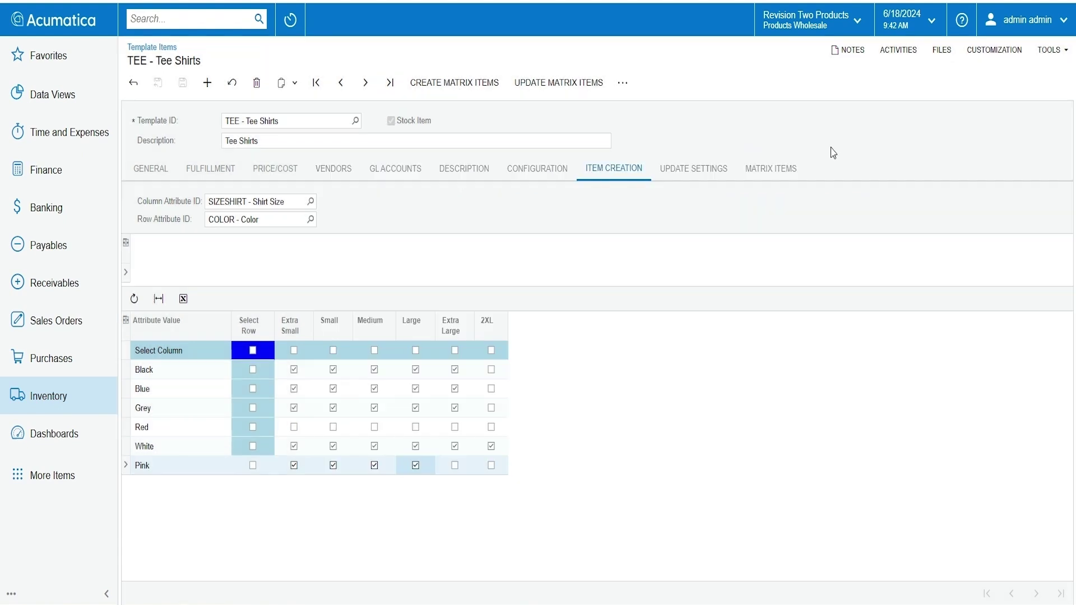
click(779, 174)
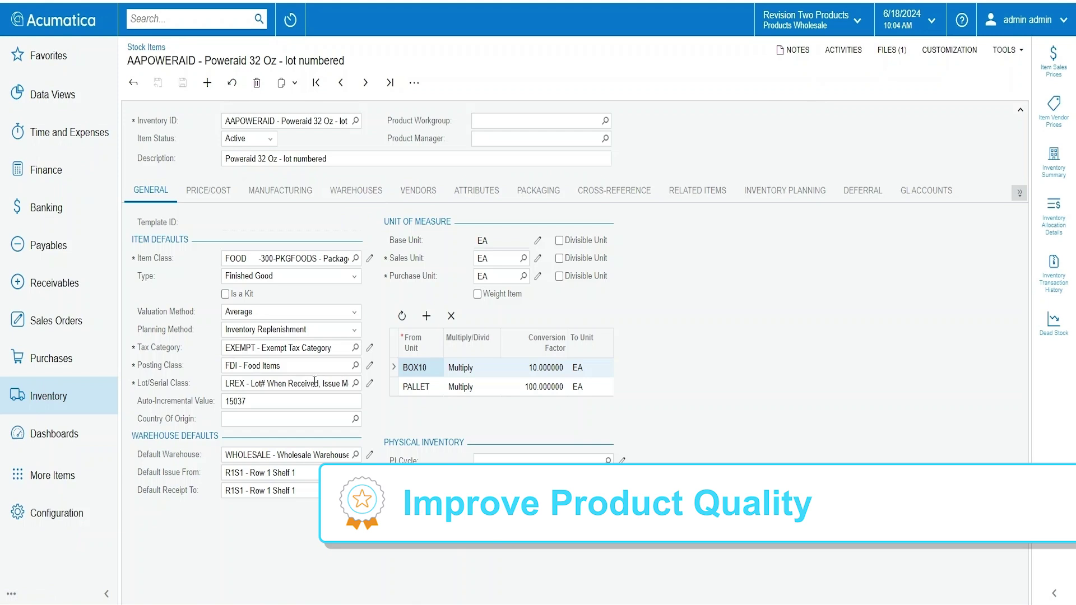
Check the issue method in the Poweraid item's LREX lot/serial class and open the Lot/Serial Numbers report.
click(369, 383)
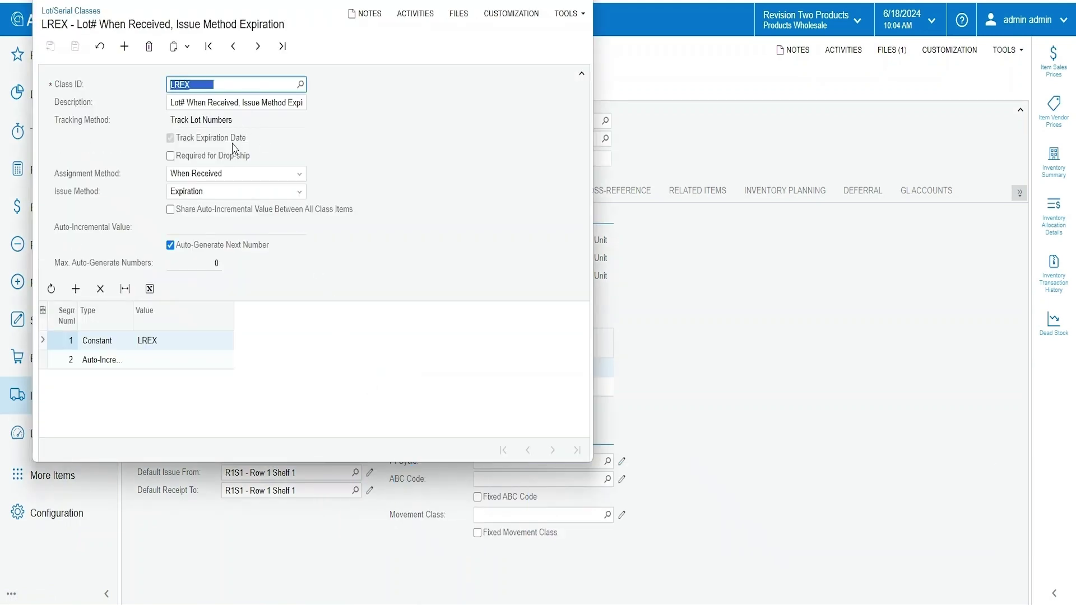
click(208, 193)
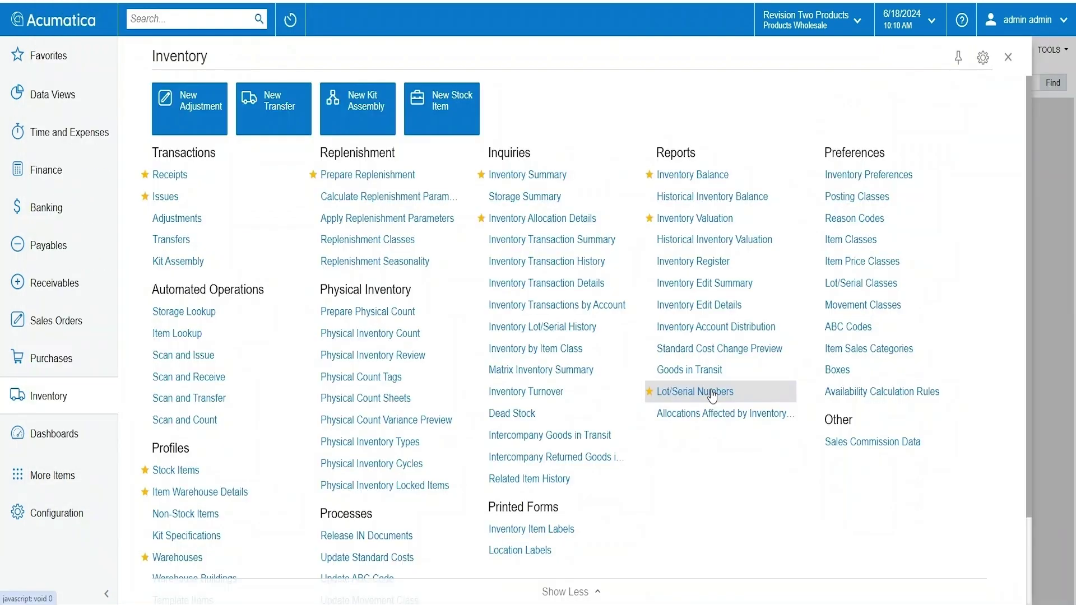
click(711, 394)
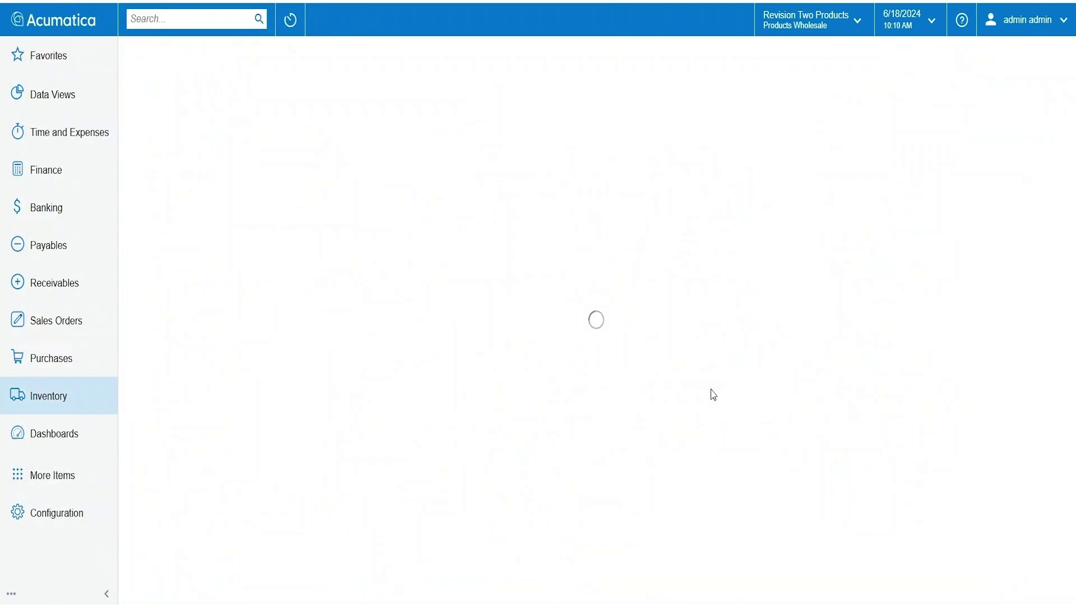
click(220, 79)
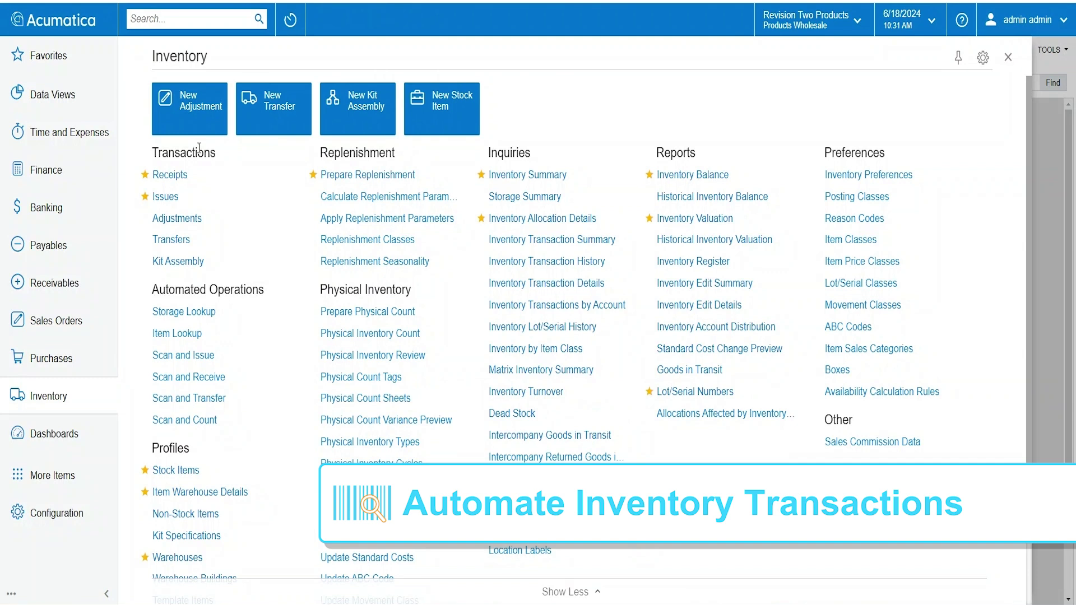
Open the inventory adjustment dated 6/18/2024 and view its available processing and report actions.
click(181, 218)
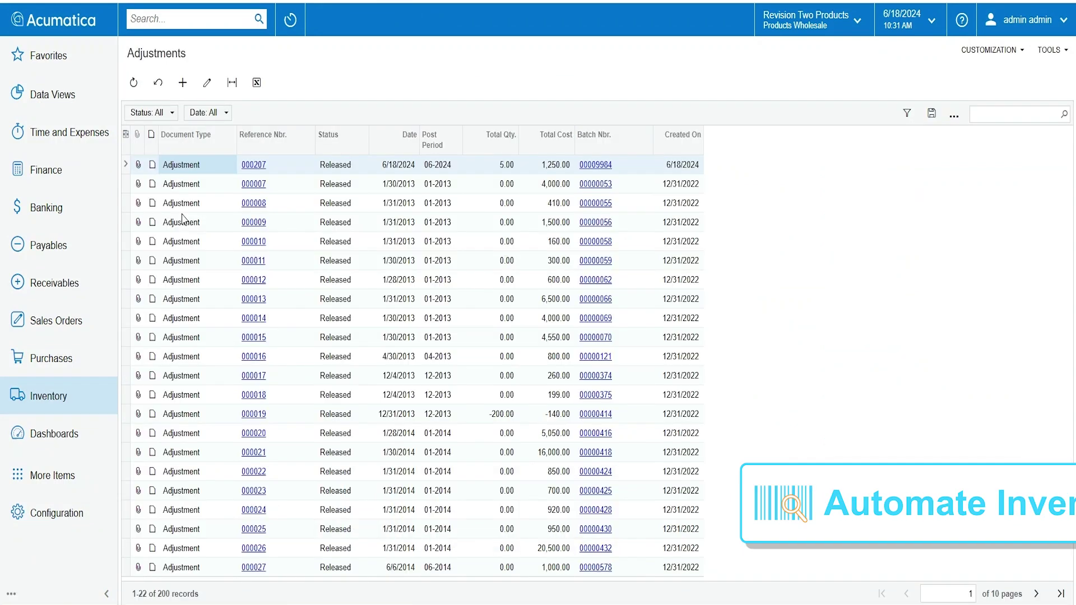
click(260, 165)
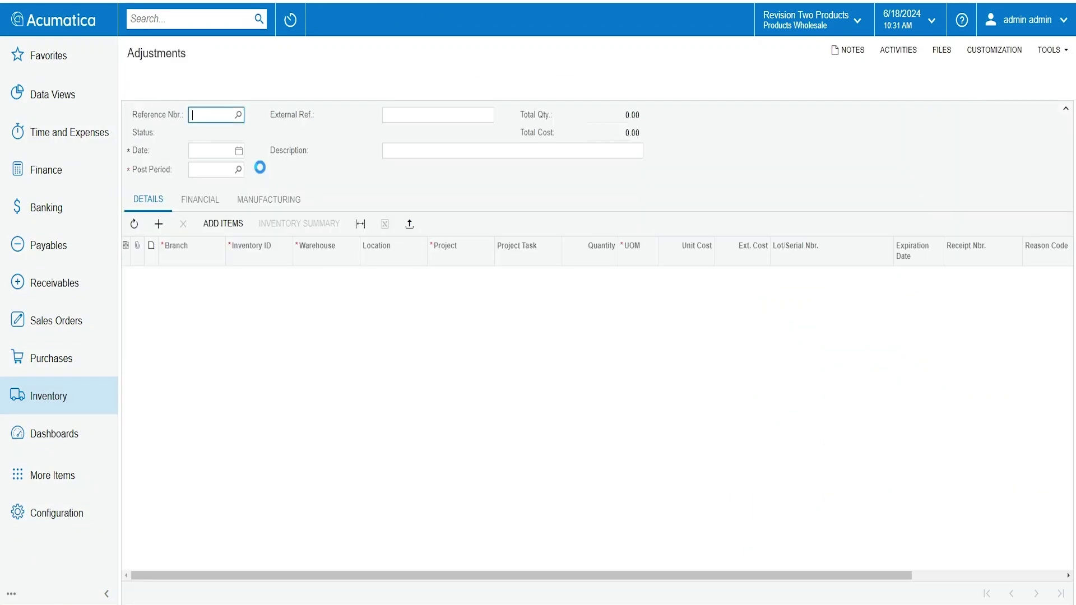
click(415, 82)
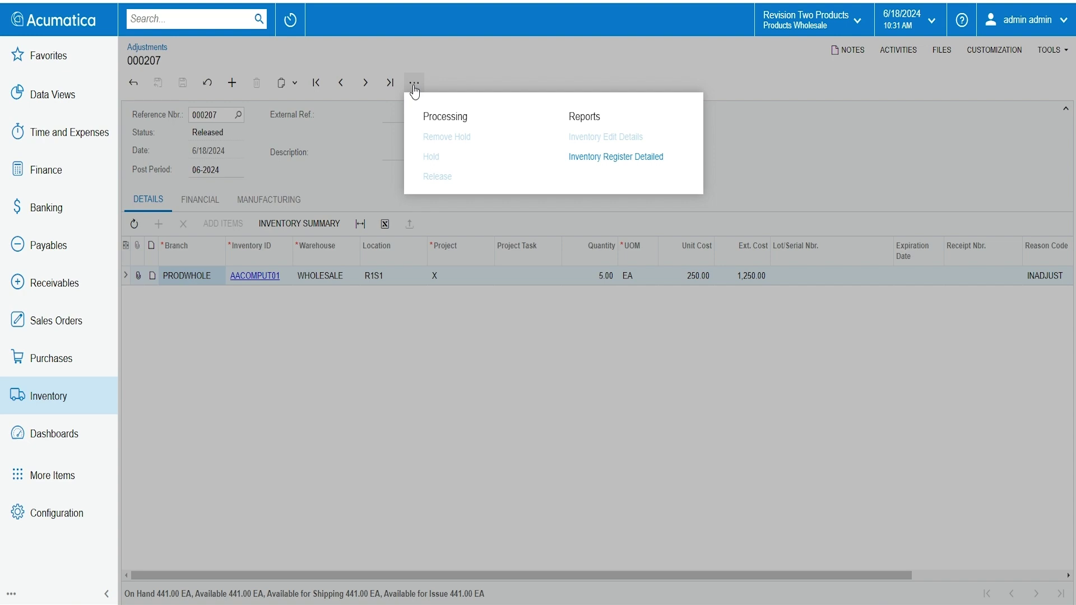
Open the ABCCODE physical inventory type and review its warehouse/location selection and assignment order.
click(50, 395)
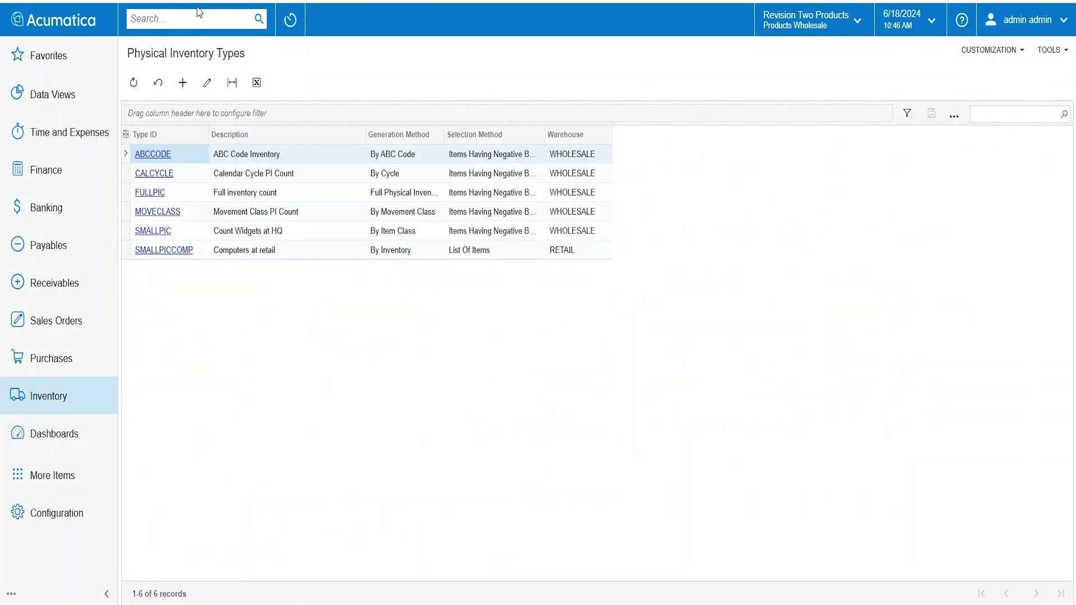
click(152, 154)
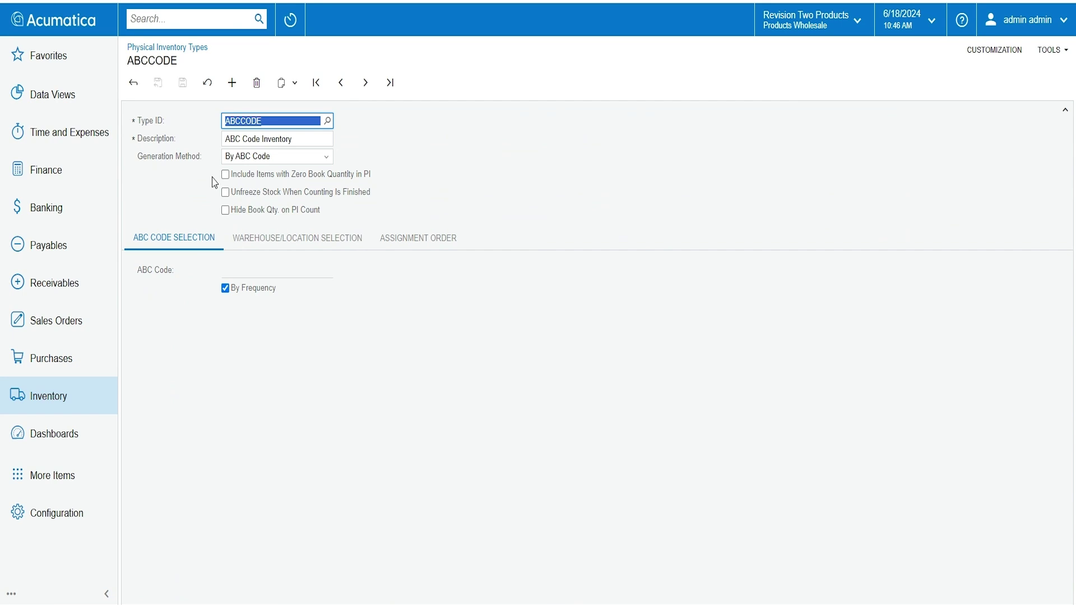
click(304, 238)
click(425, 247)
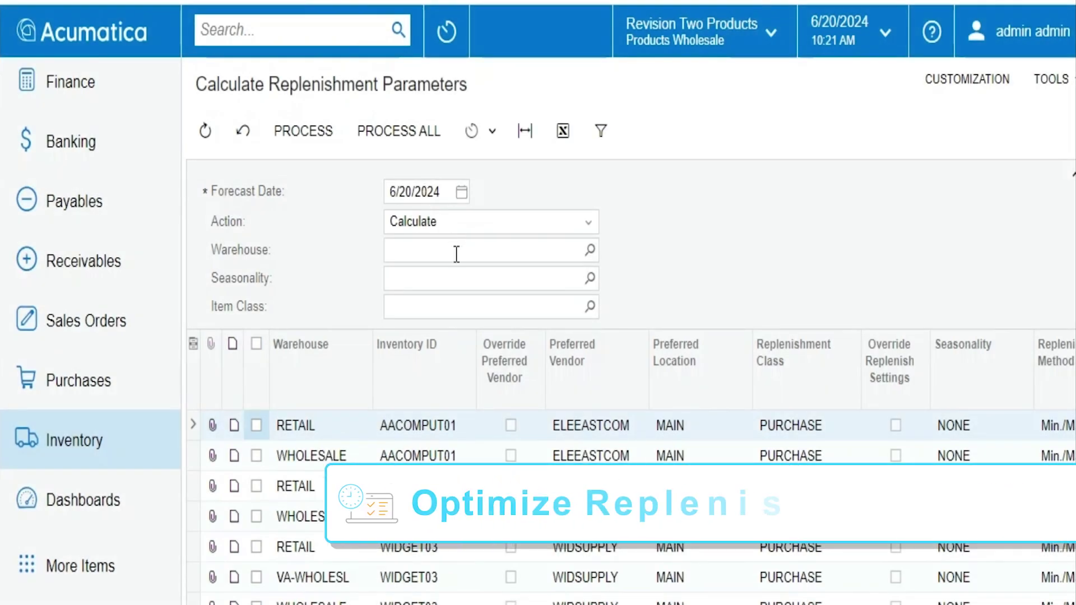
Calculate replenishment parameters for all items in the WHOLESALE warehouse.
click(589, 250)
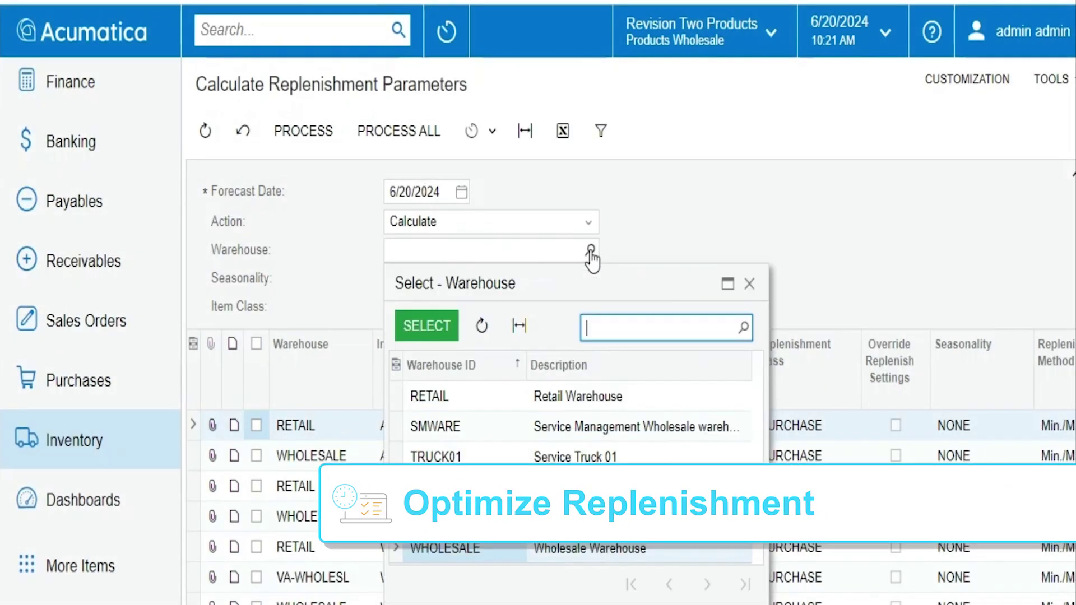
double_click(560, 547)
click(394, 135)
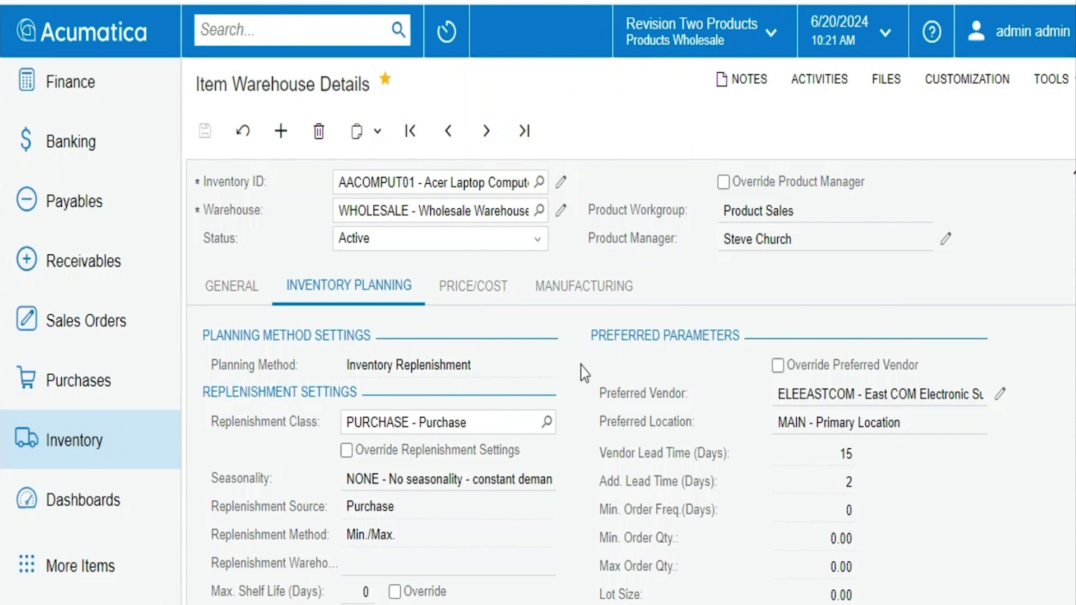
Review the Acer laptop's replenishment settings, replenishment parameters and production order defaults for the WHOLESALE warehouse.
scroll(580, 365, down, 4)
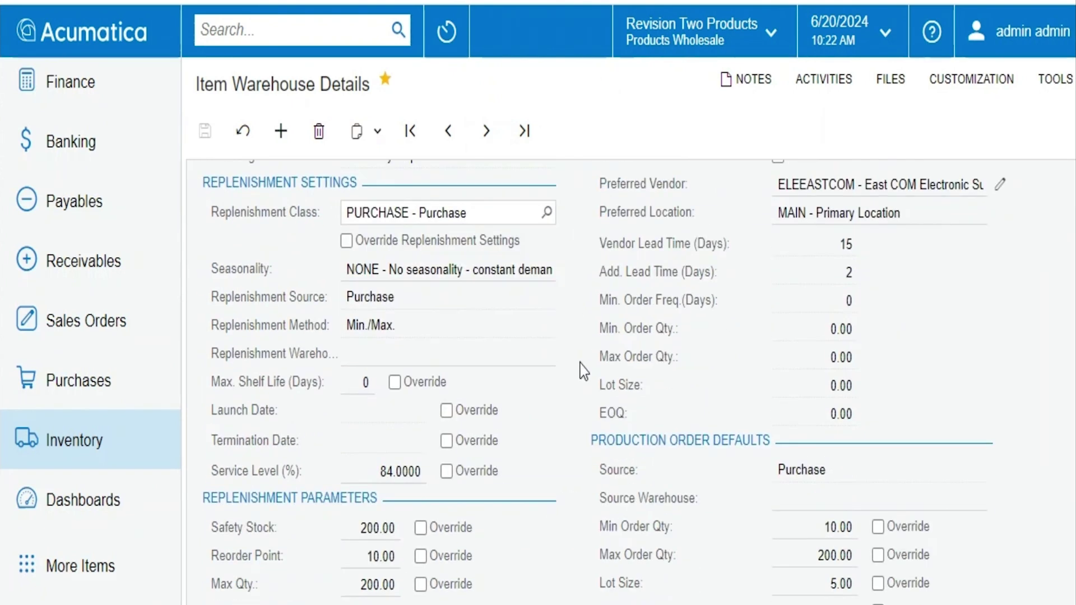
scroll(580, 364, down, 4)
scroll(580, 364, down, 1)
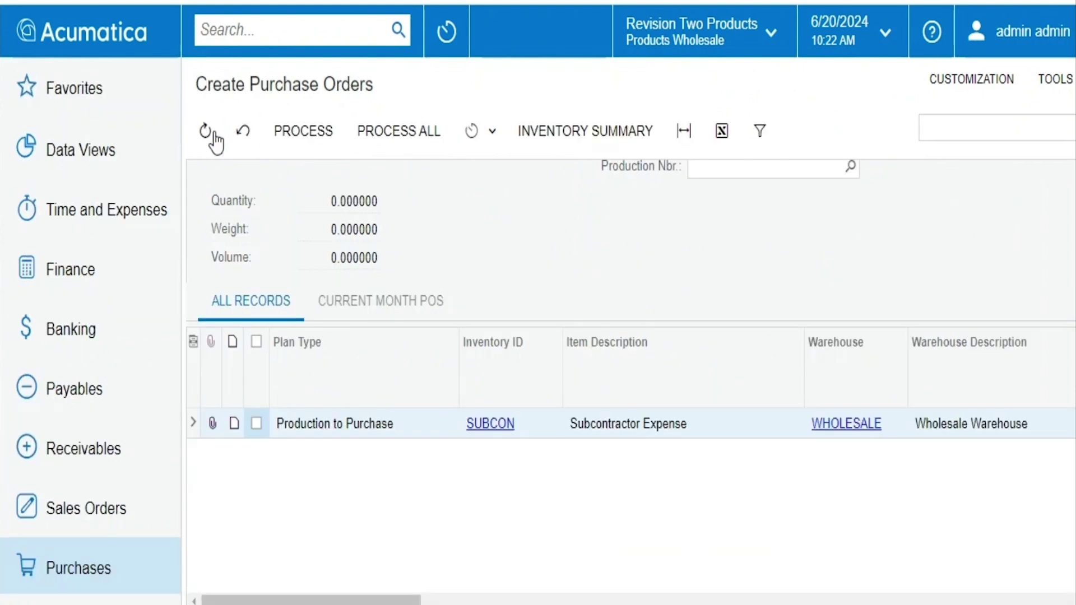
Refresh the list of planned purchases and process all records into purchase orders.
click(208, 132)
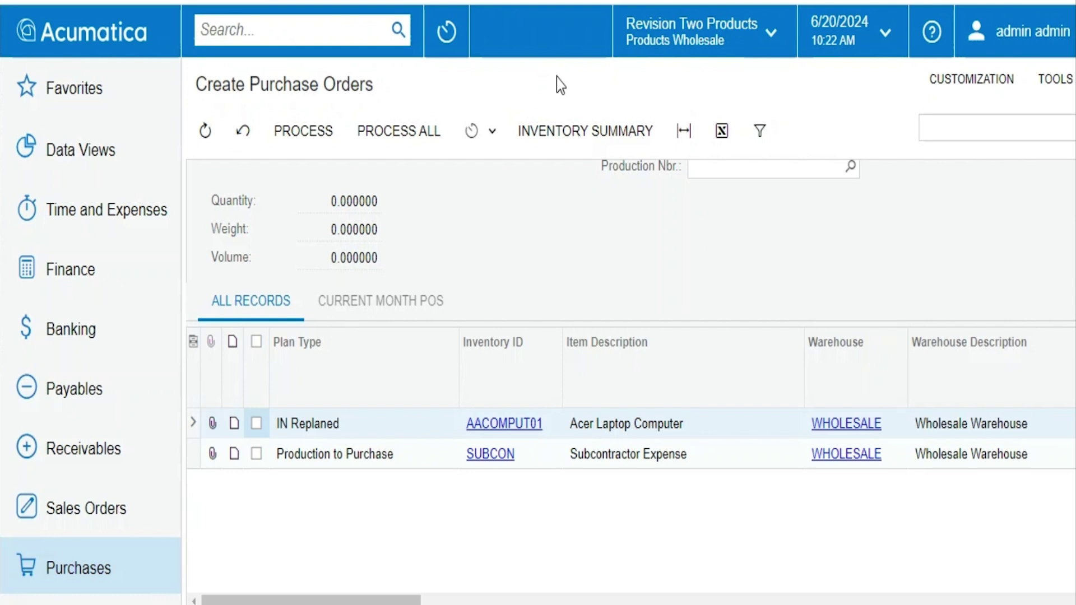
click(401, 133)
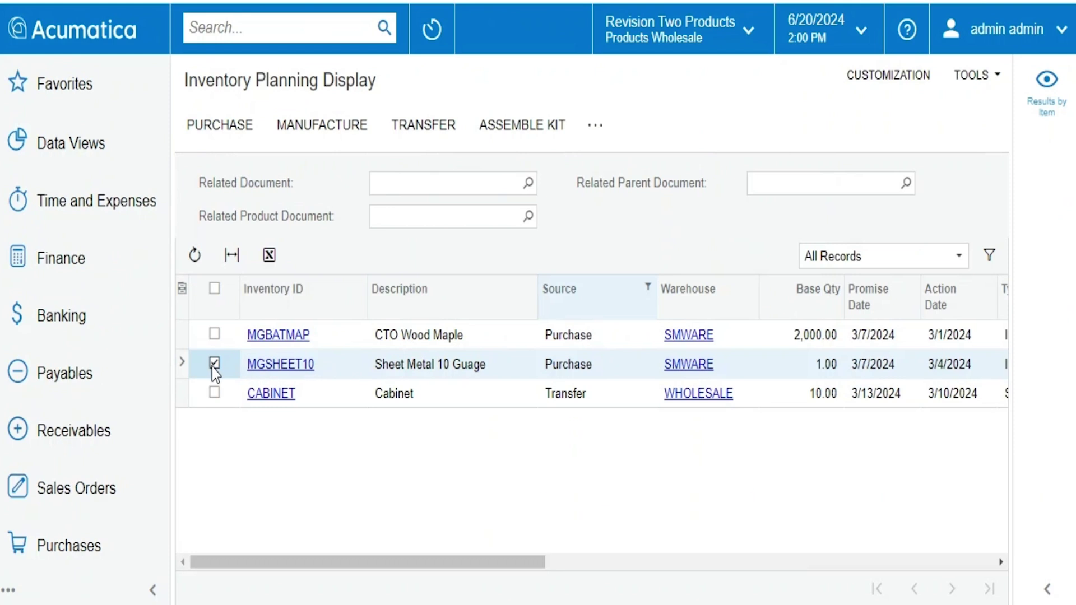
Create a purchase order with vendor AASERVICES for the planned MGSHEET10 sheet metal.
click(228, 135)
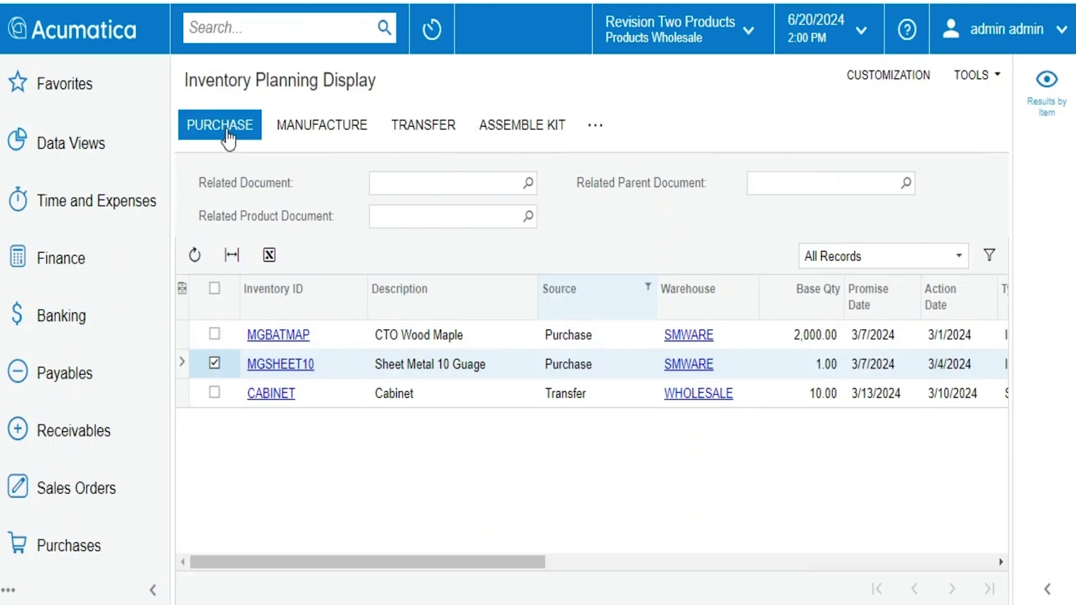
click(226, 127)
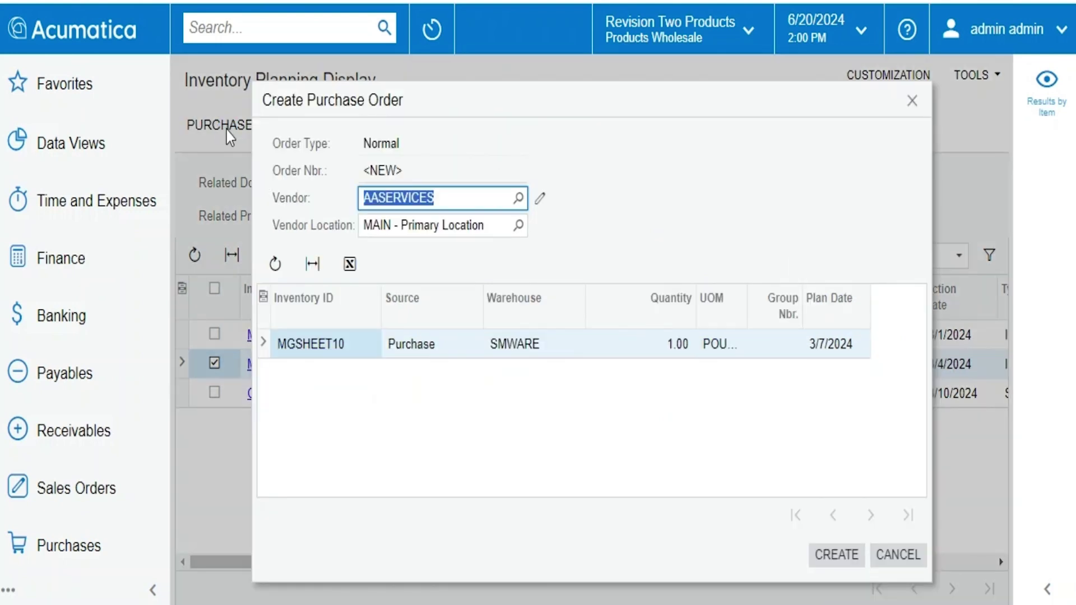
click(836, 555)
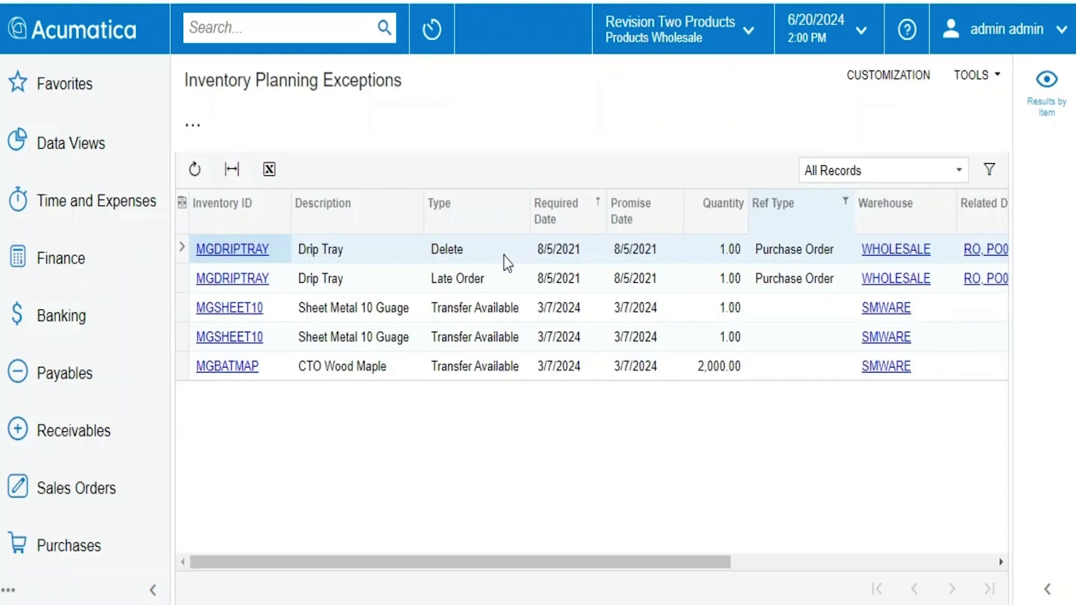
Examine the Delete, Late Order and Transfer Available exception types in Inventory Planning Exceptions.
click(452, 258)
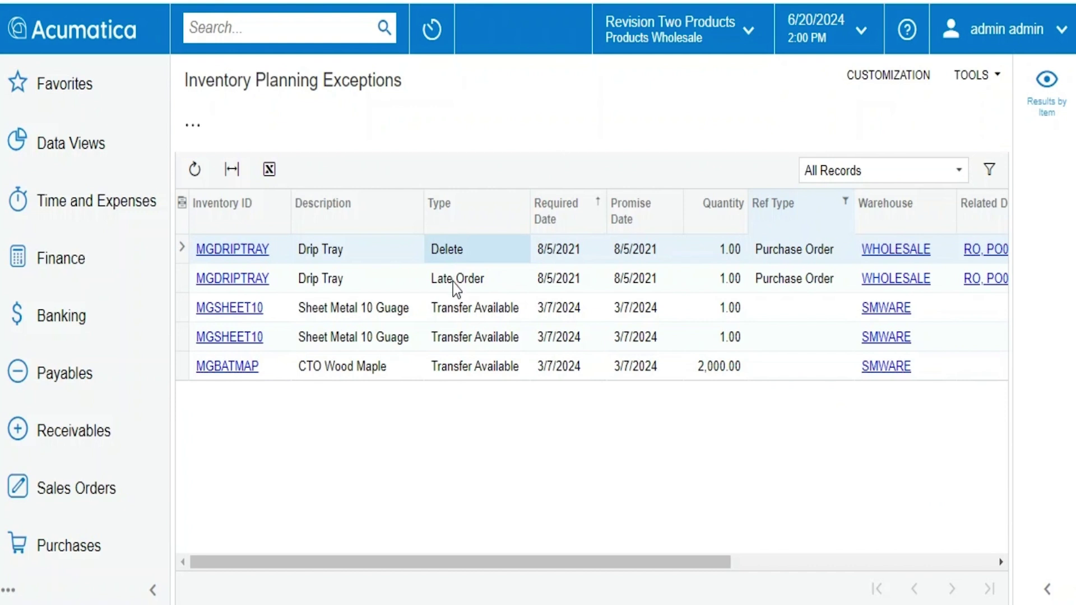
click(453, 282)
click(461, 320)
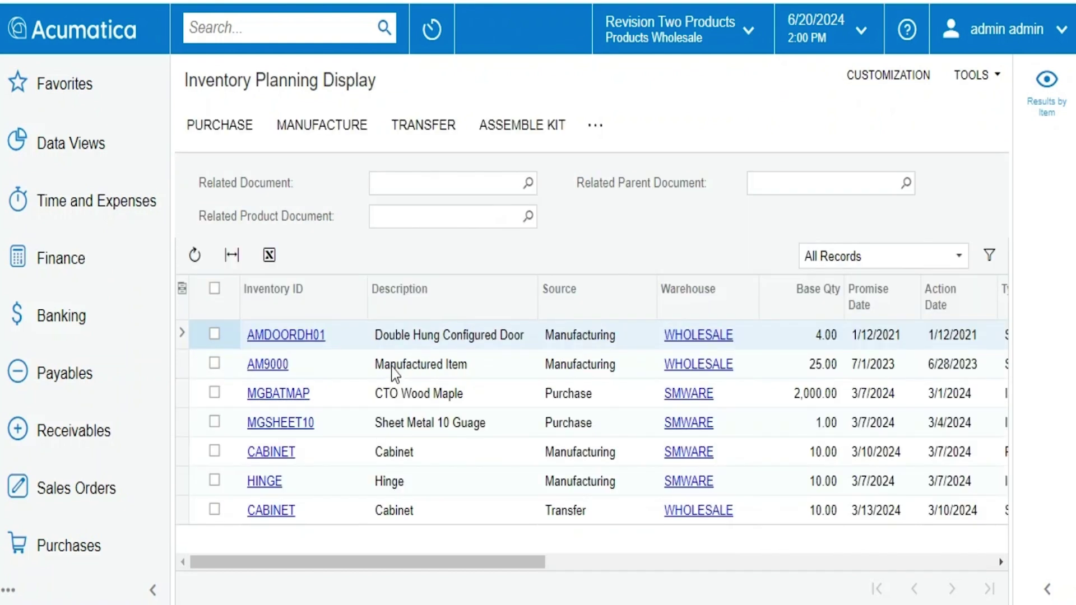
Select planned item AM9000 in the WHOLESALE warehouse and start a manufacturing order for it.
click(214, 362)
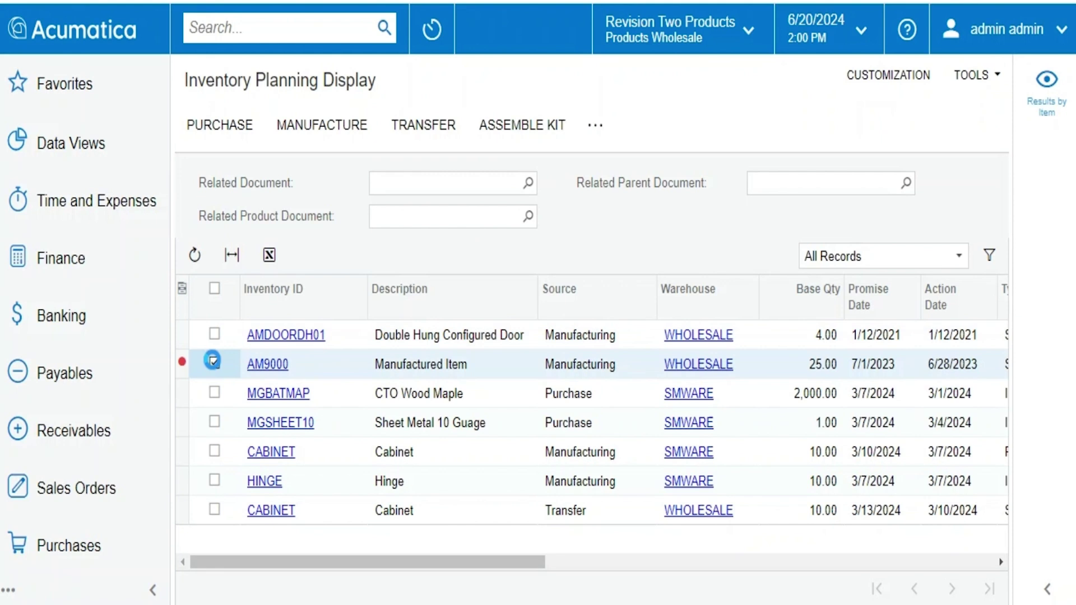
click(291, 125)
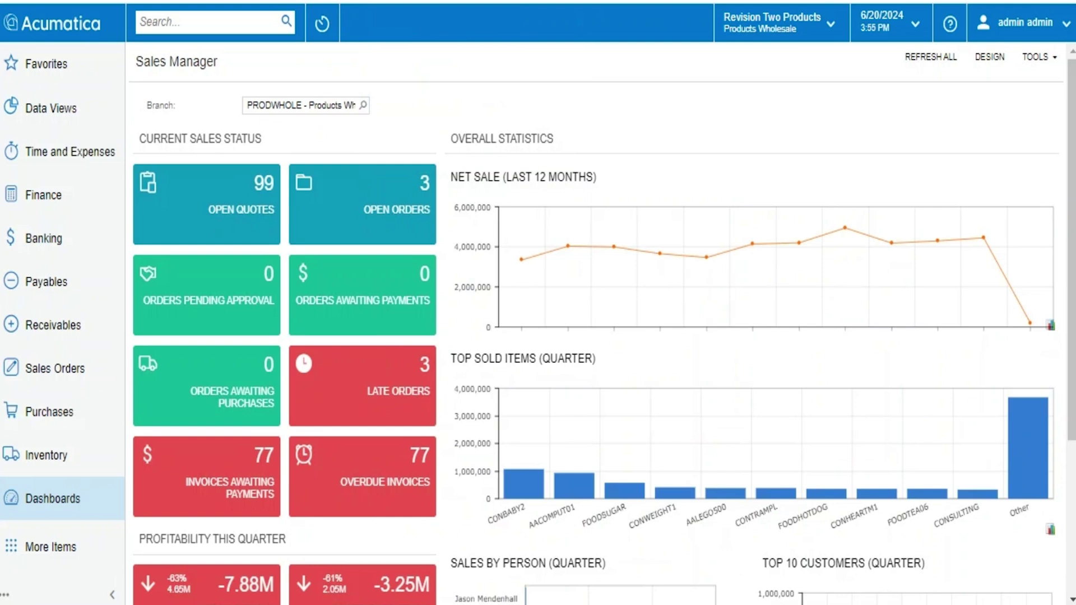
Drill down into the Sales Manager dashboard's open orders and open the Alta Ace sales order.
click(411, 196)
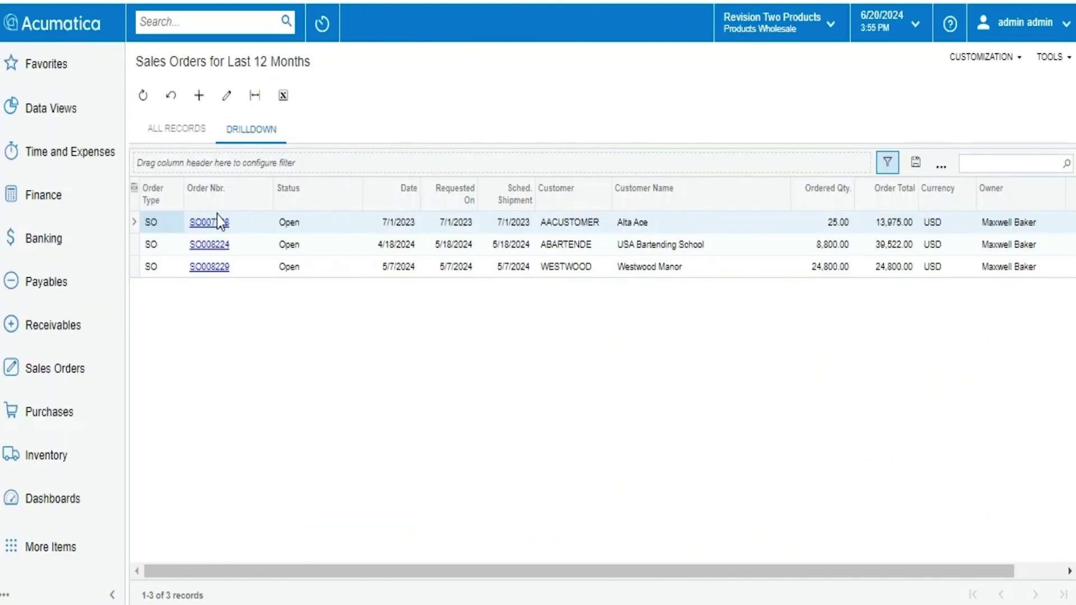
click(211, 221)
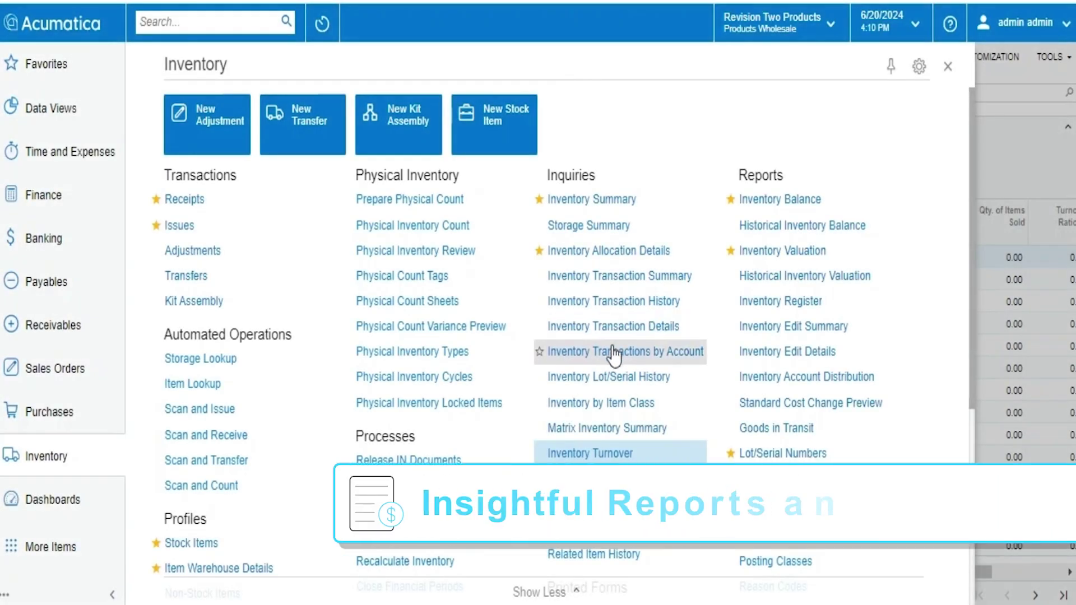
View the Inventory Turnover inquiry and run the Inventory Valuation report for PRODWHOLE in Summary format.
click(611, 451)
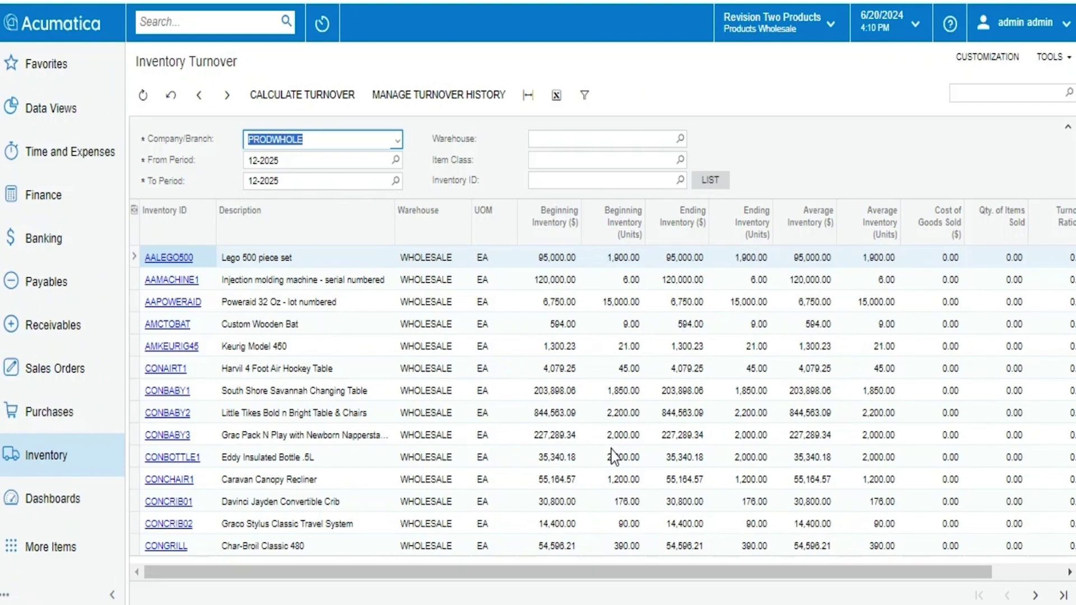
drag(593, 573, 648, 577)
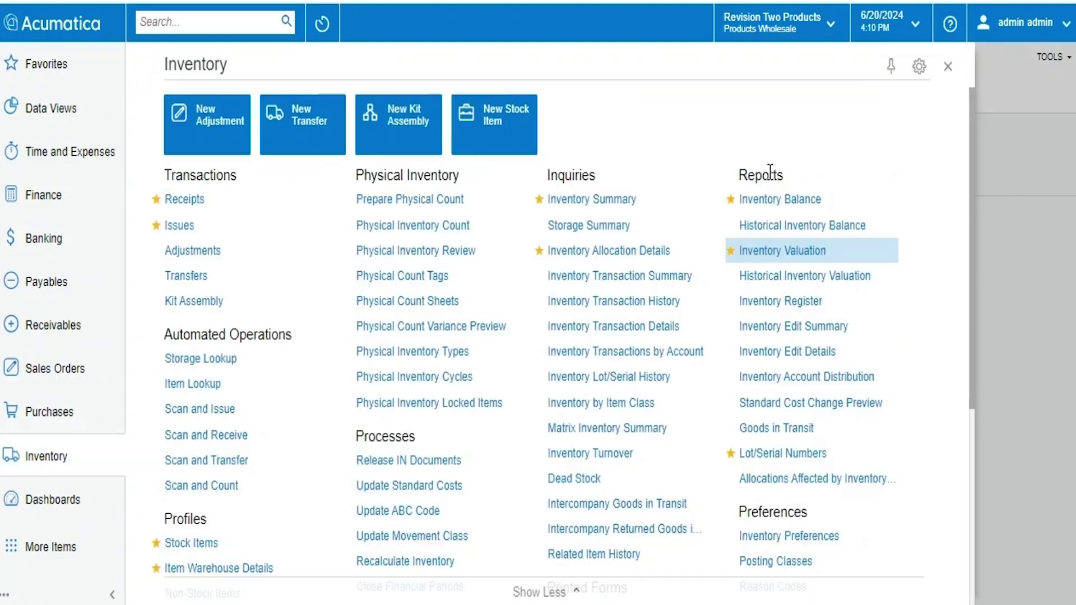
click(787, 249)
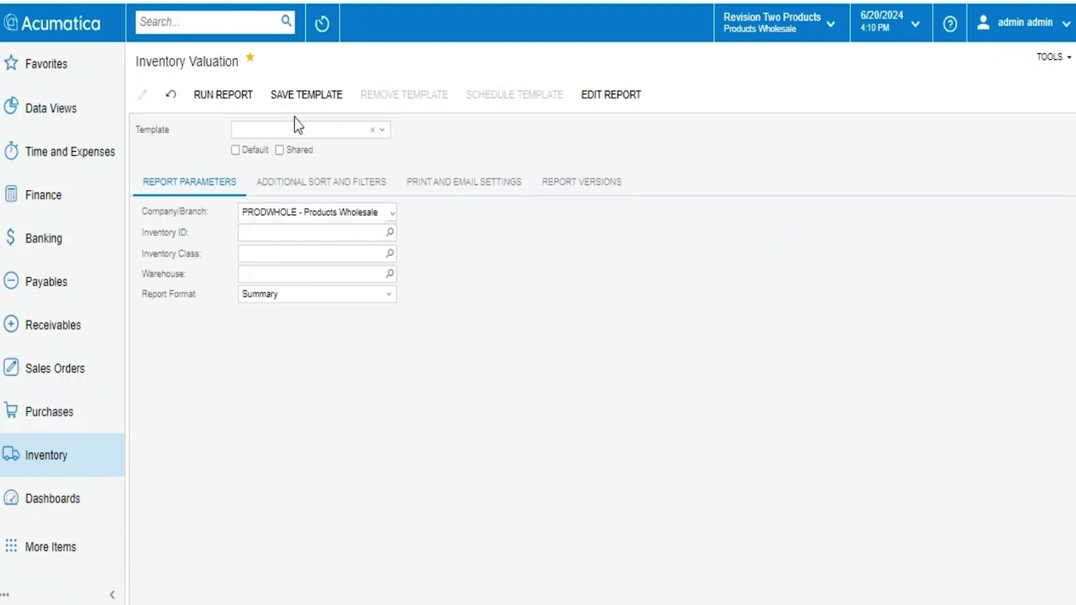
click(246, 101)
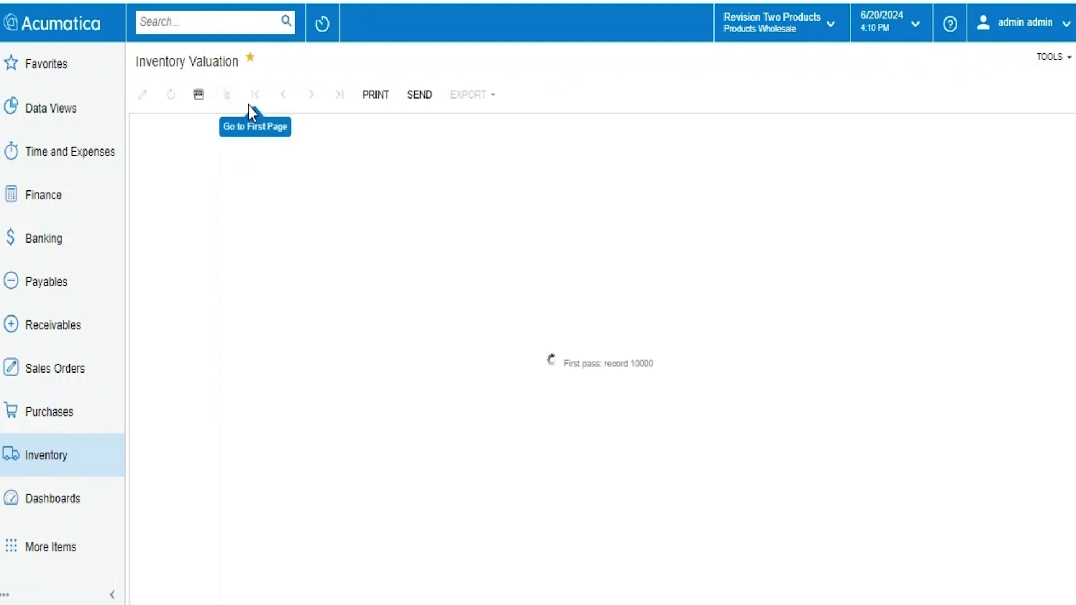